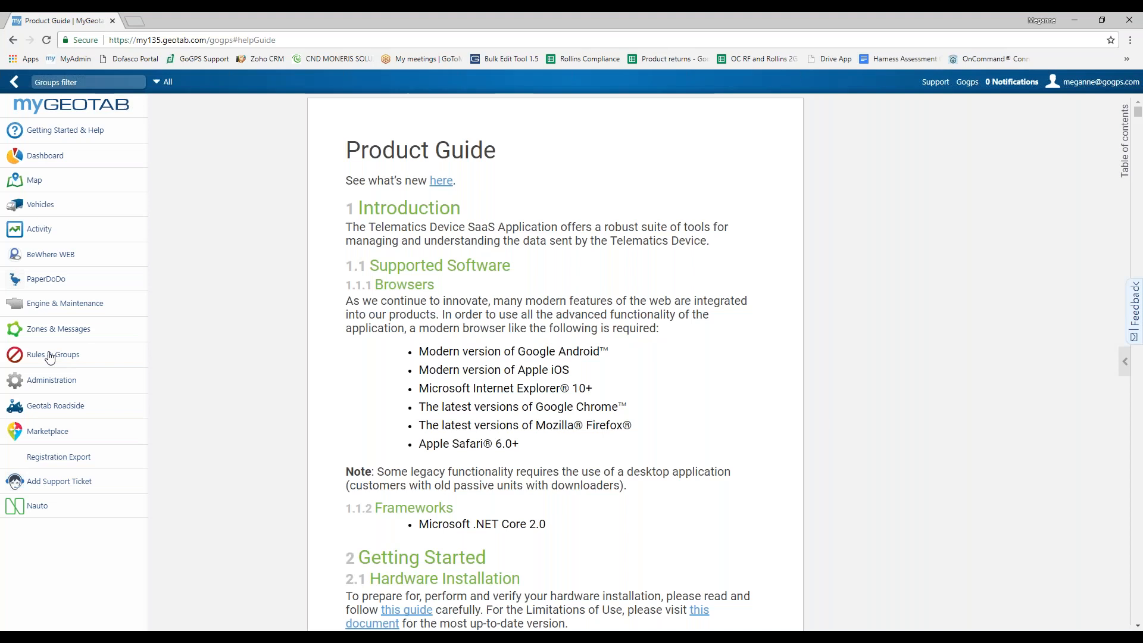
# - Open the Rules list under Rules & Groups
pyautogui.click(54, 356)
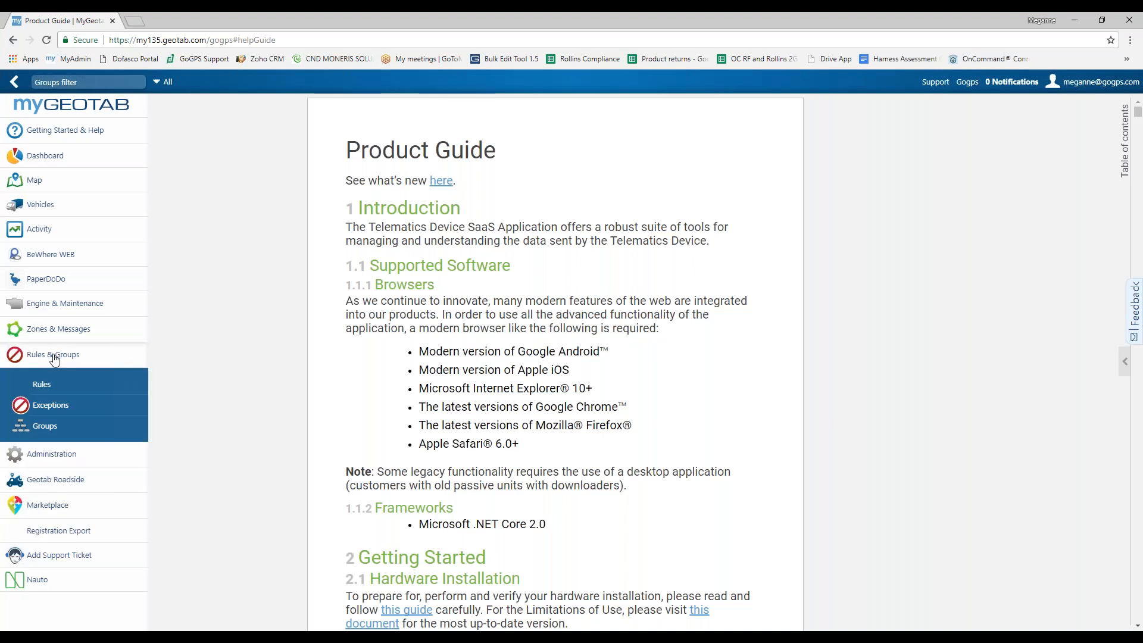
pyautogui.click(48, 386)
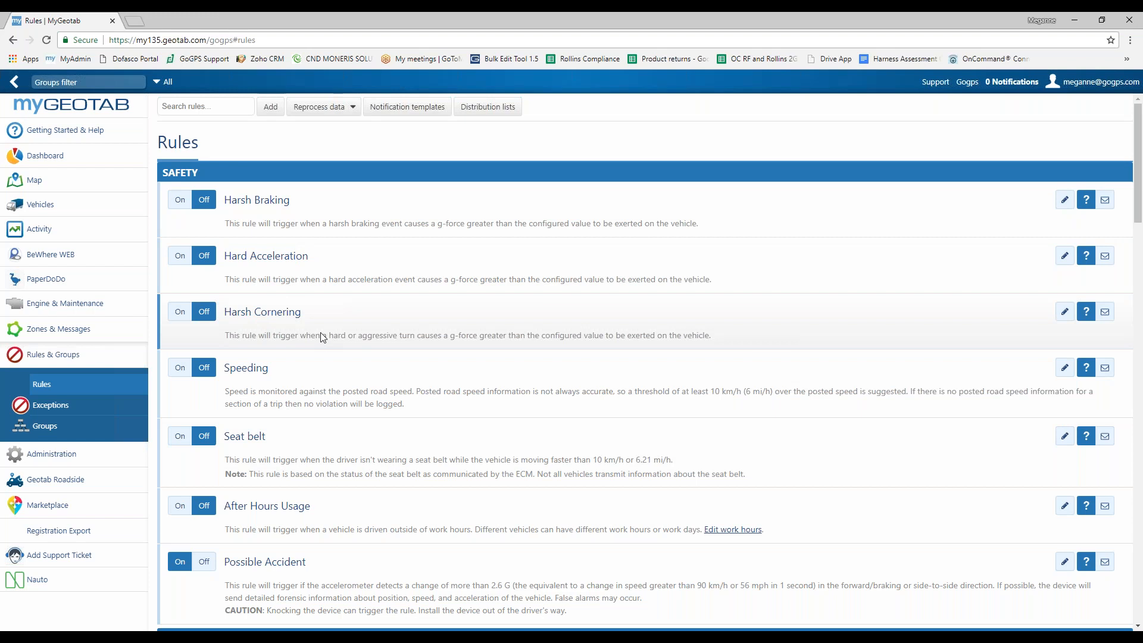
# - Turn on Harsh Braking and try the Passenger Car, Truck/Cube Van and Heavy-Duty sensitivities and custom thresholds of -0.56 and -0.58 G
pyautogui.click(187, 204)
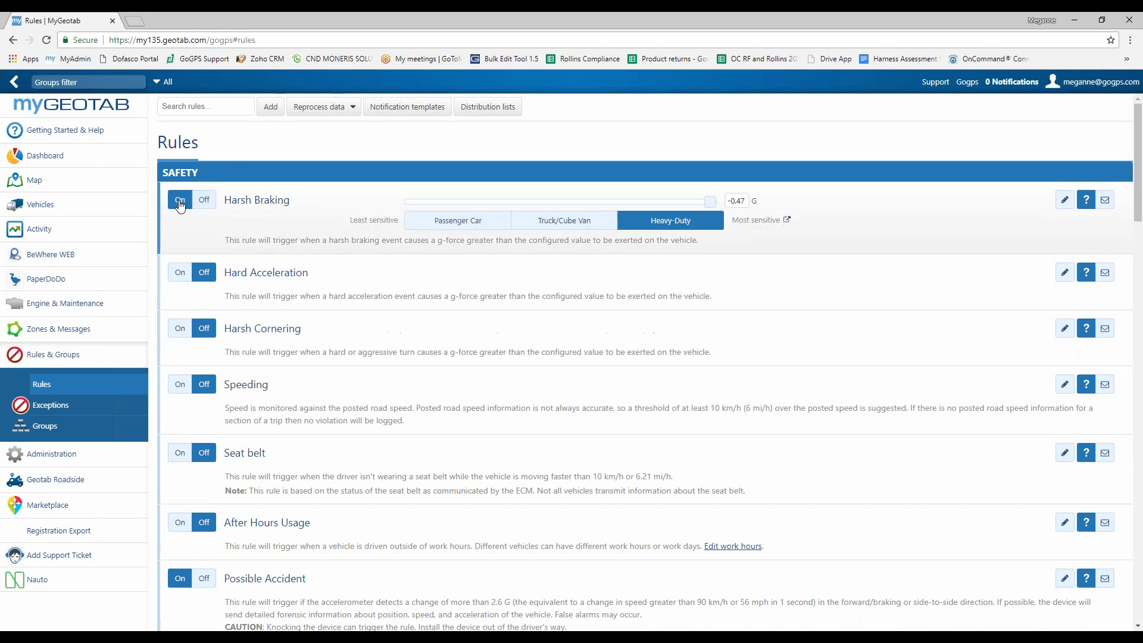
pyautogui.click(453, 226)
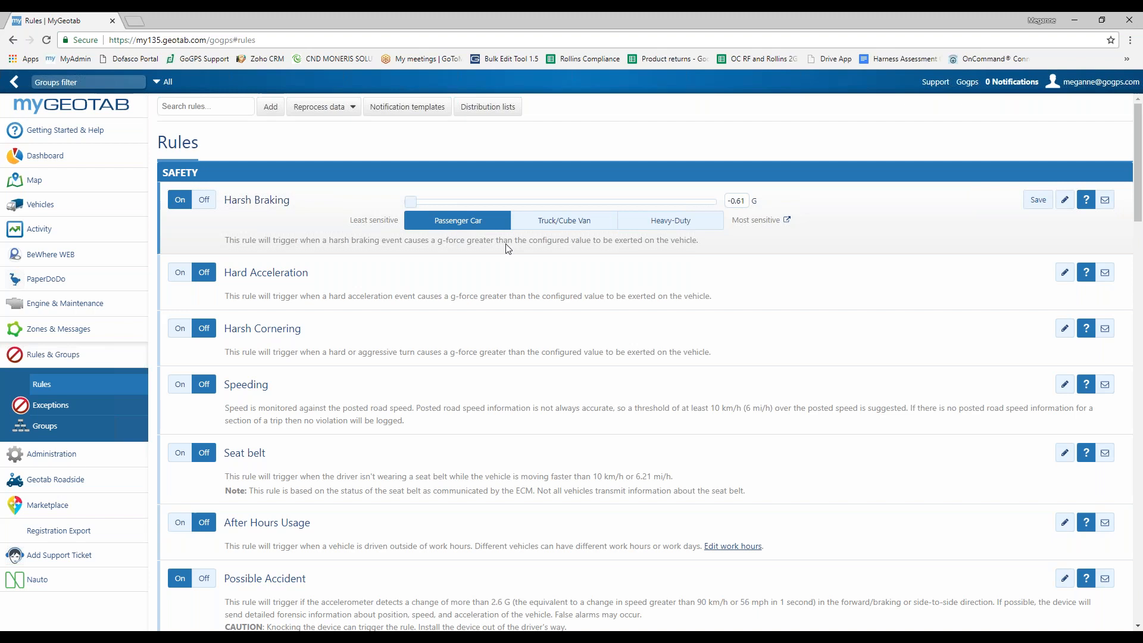
pyautogui.click(555, 222)
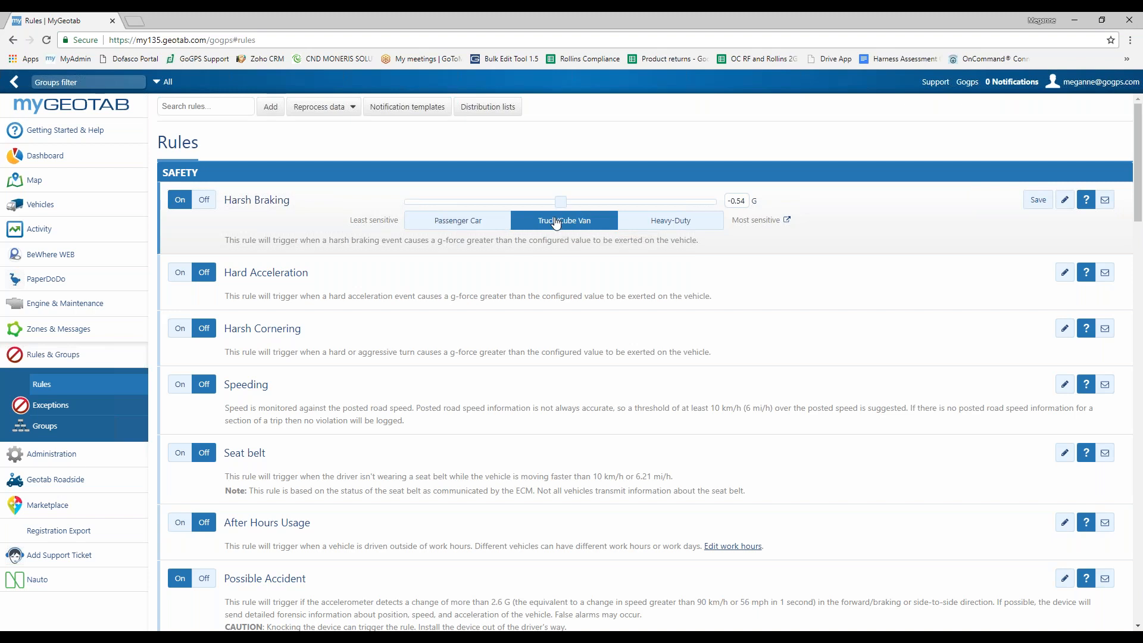
pyautogui.click(646, 223)
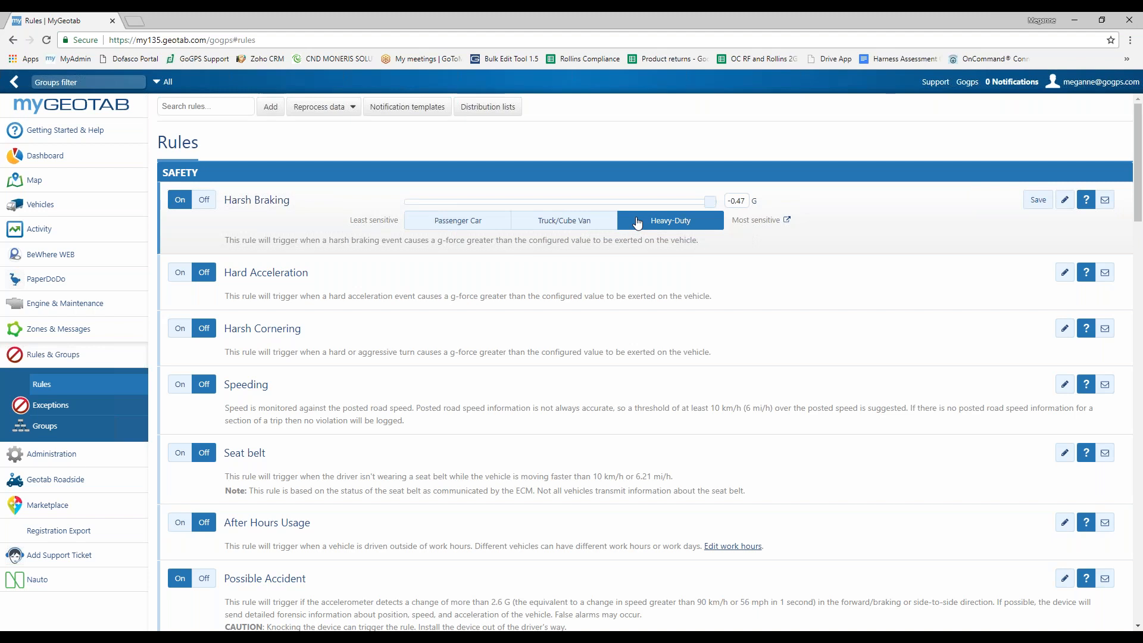
pyautogui.click(567, 226)
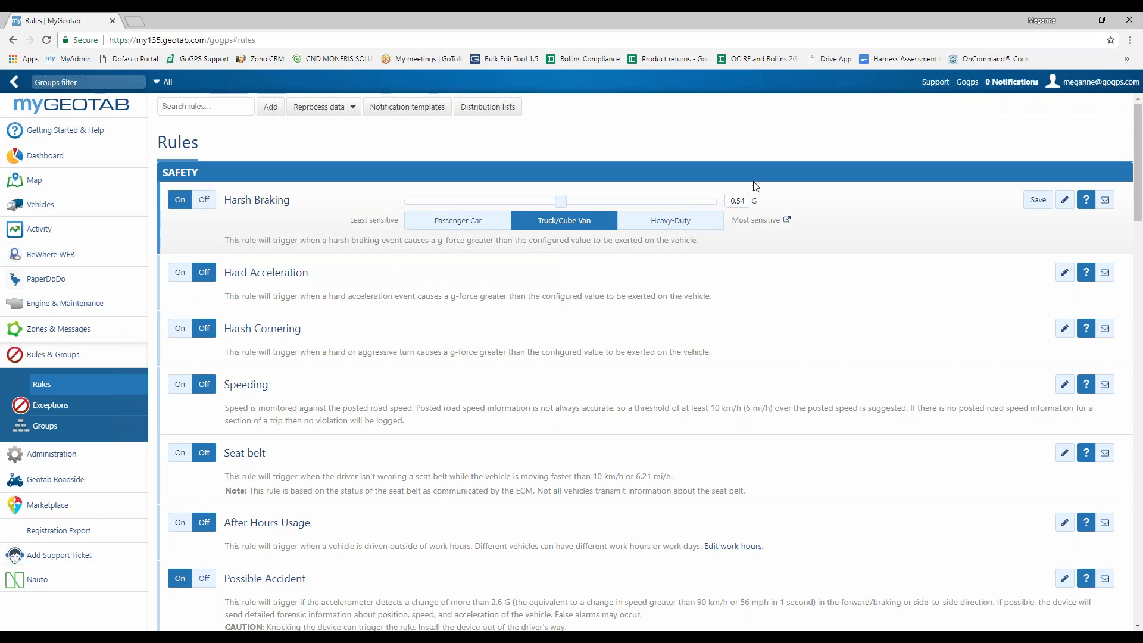
pyautogui.click(454, 225)
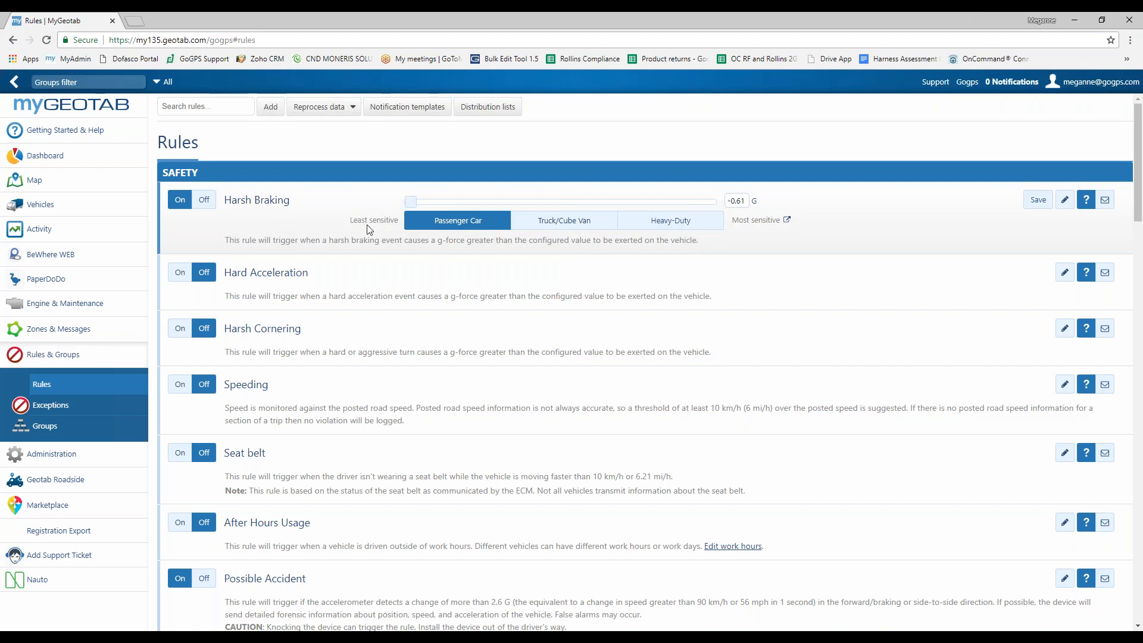
pyautogui.click(682, 221)
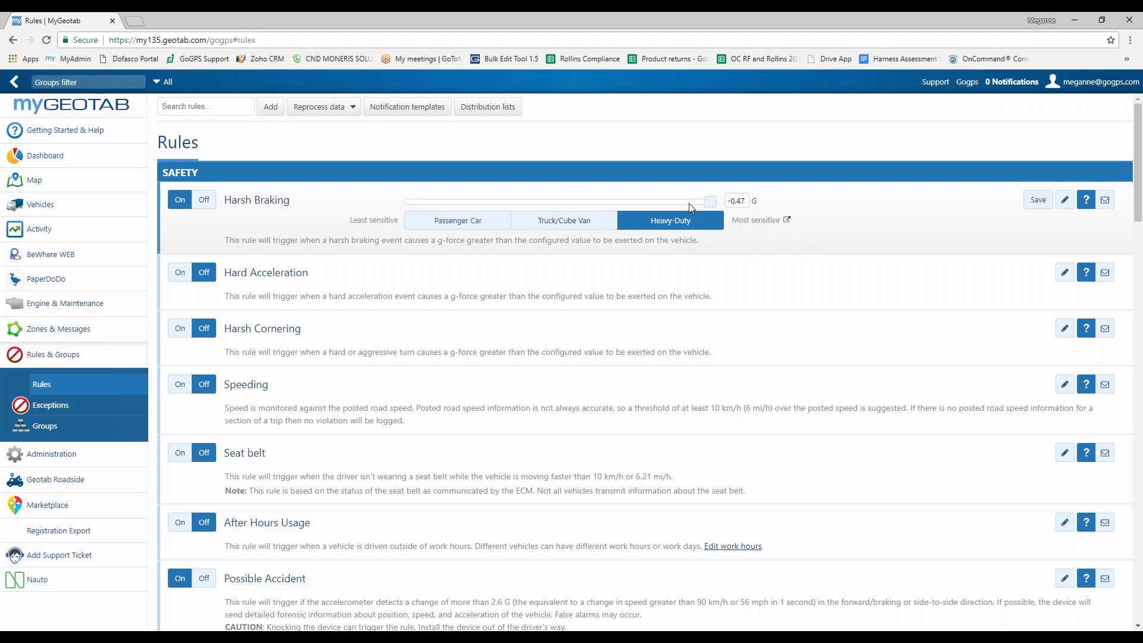
pyautogui.moveTo(676, 204); pyautogui.dragTo(589, 203)
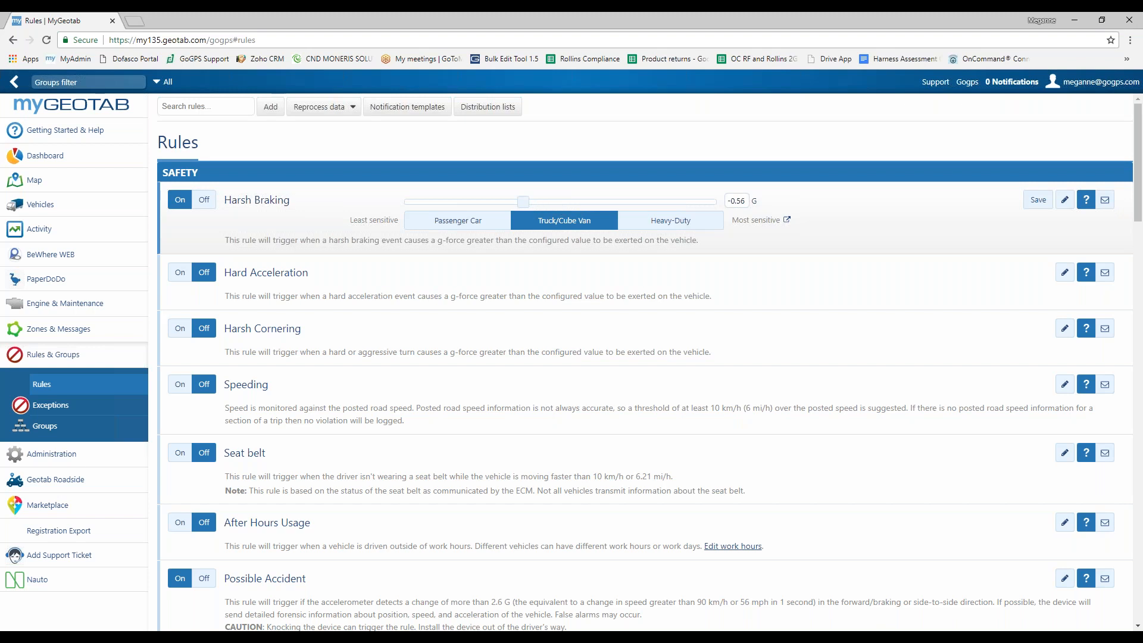
pyautogui.click(471, 216)
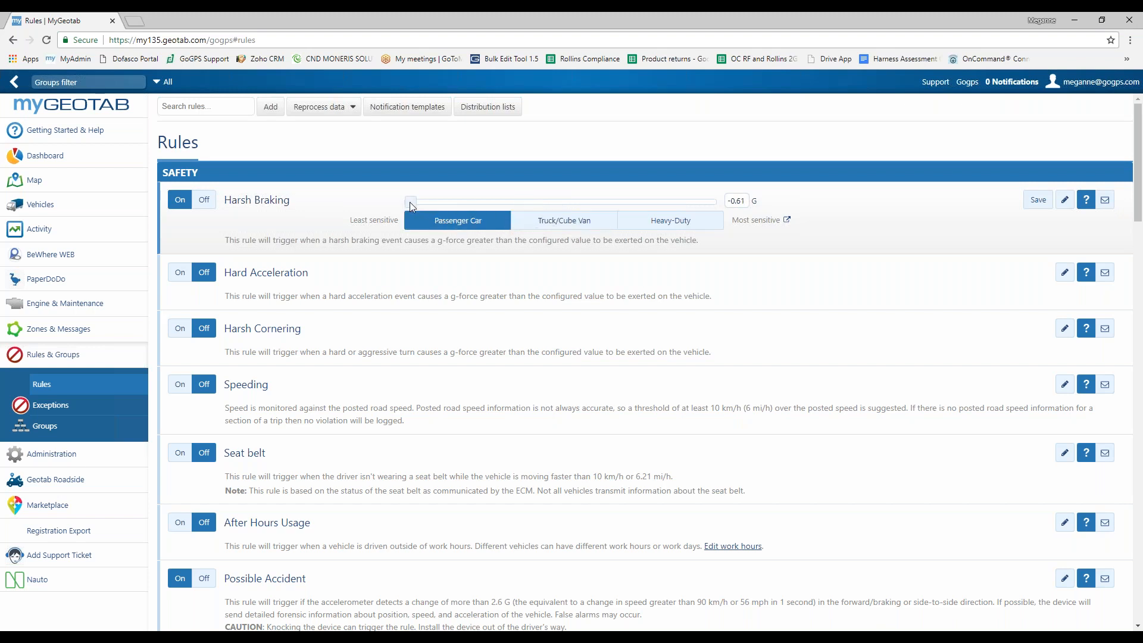
pyautogui.moveTo(423, 202); pyautogui.dragTo(452, 203)
# - Turn on Hard Acceleration and Harsh Cornering, and save Harsh Braking and Hard Acceleration with the Truck/Cube Van sensitivity
pyautogui.click(179, 272)
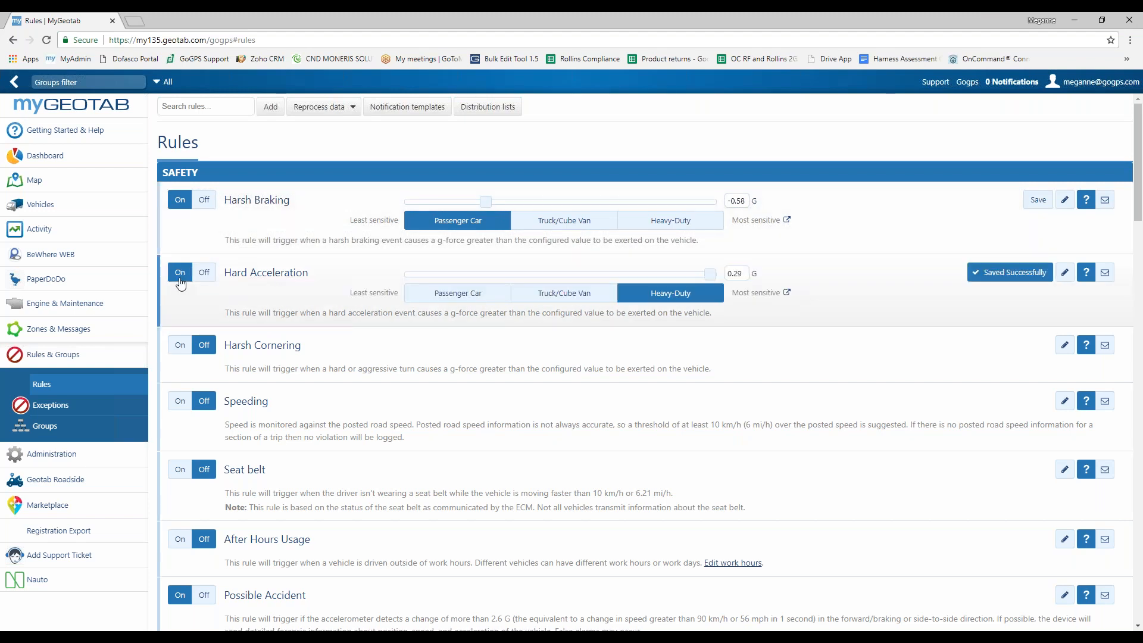
pyautogui.click(190, 347)
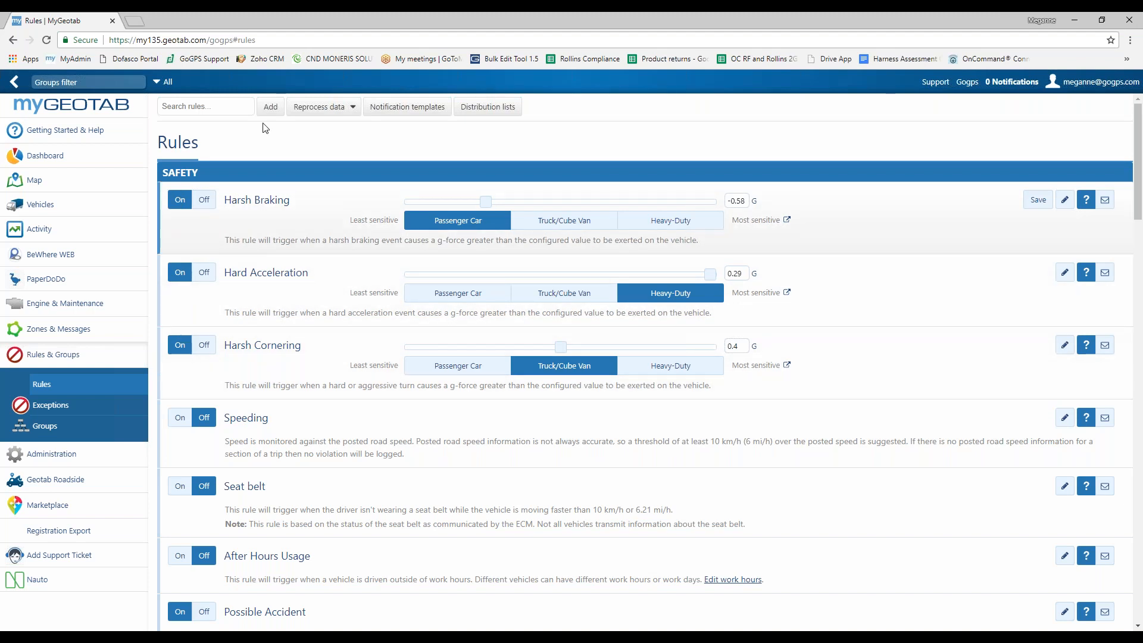
pyautogui.click(559, 225)
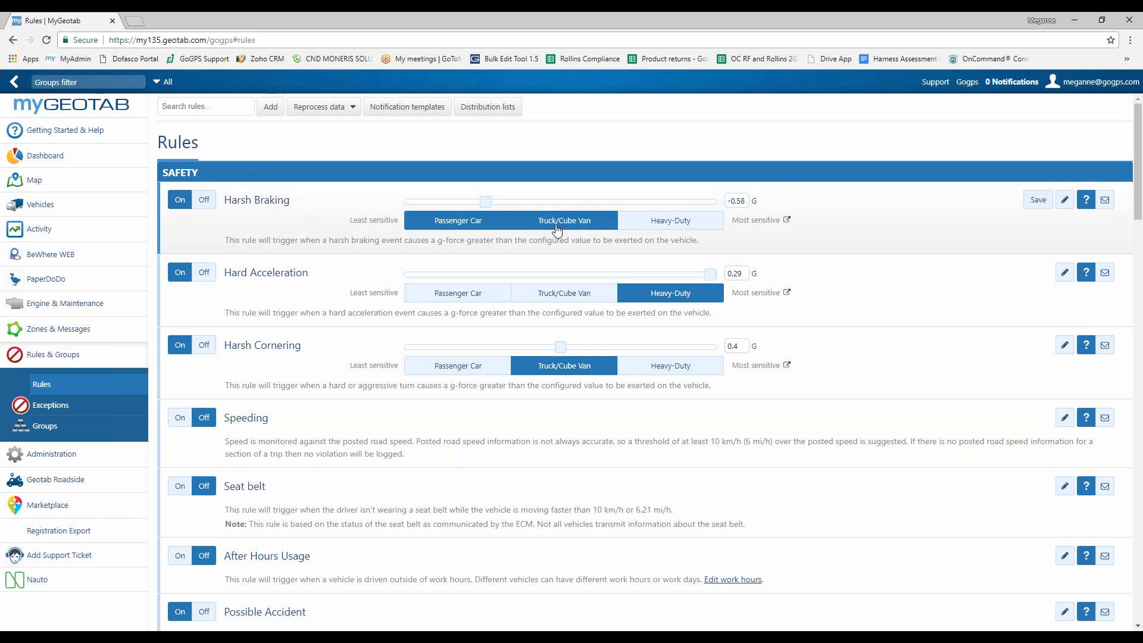
pyautogui.click(586, 296)
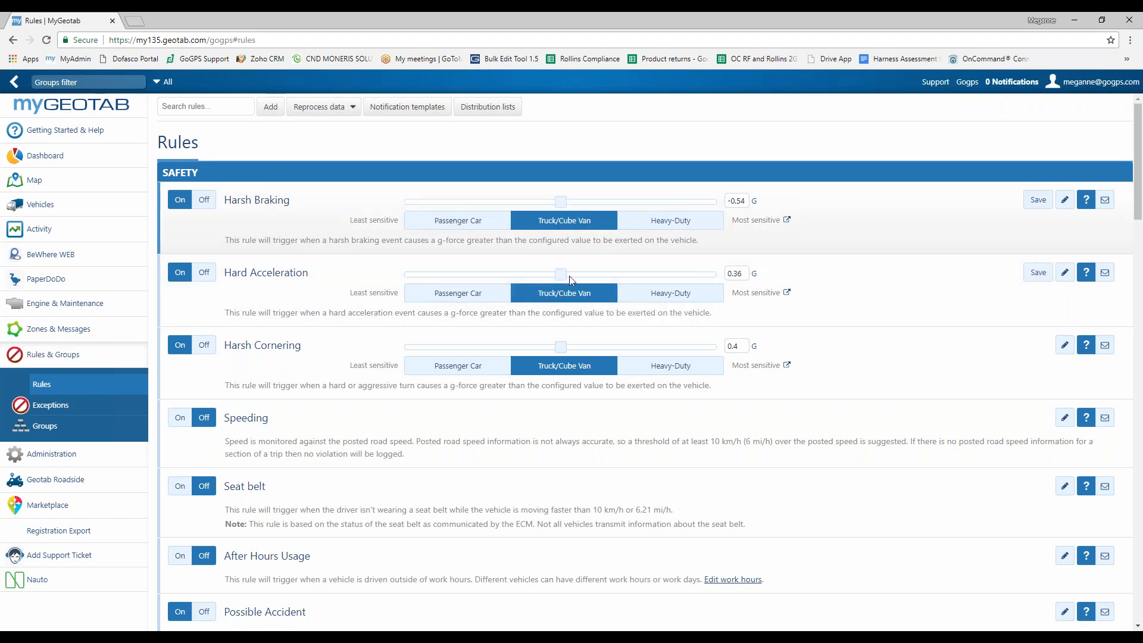
pyautogui.click(1048, 202)
pyautogui.click(1042, 275)
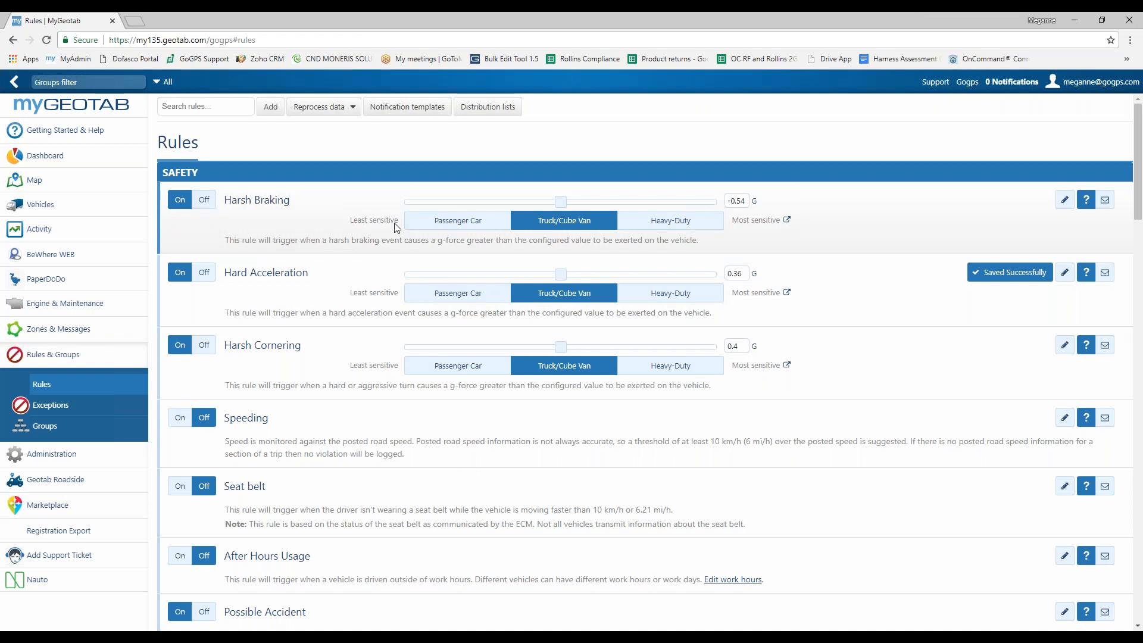
# - Turn off the Harsh Cornering, Hard Acceleration and Harsh Braking rules, confirming the removal of their logged exception events
pyautogui.scroll(-1, 377, 359)
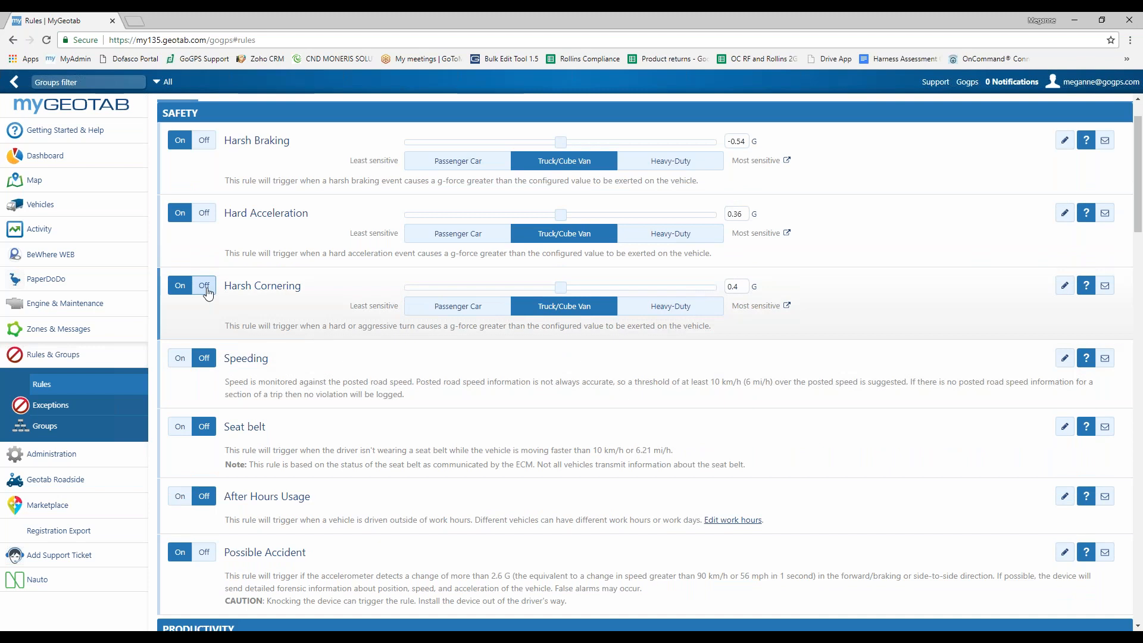
pyautogui.click(204, 285)
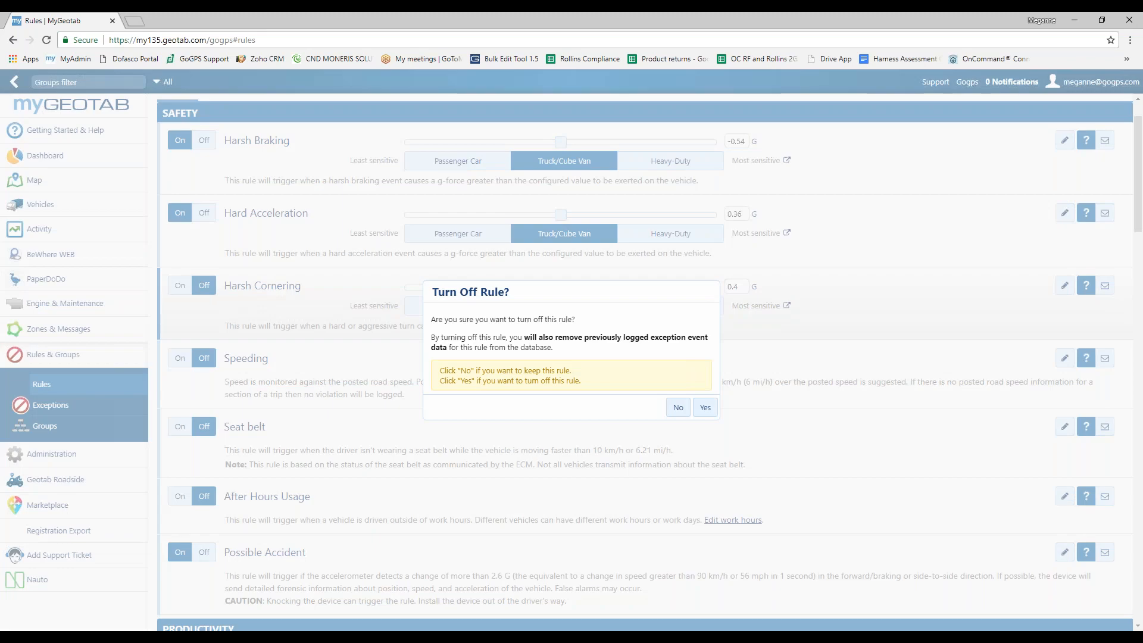
pyautogui.click(708, 412)
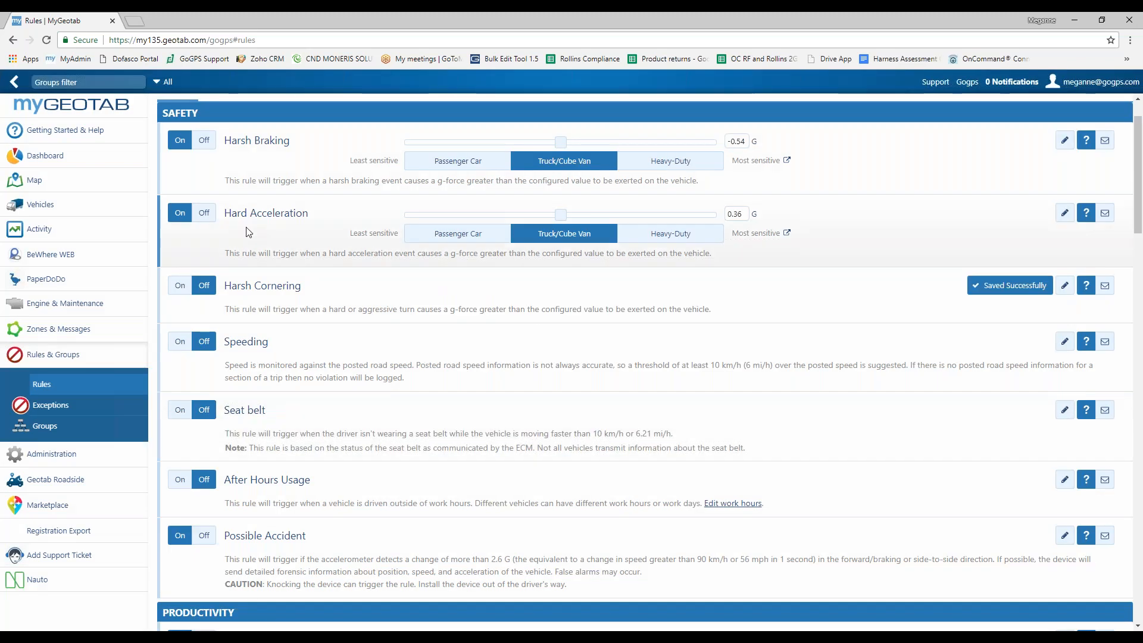
pyautogui.click(204, 213)
pyautogui.click(704, 407)
pyautogui.click(204, 141)
pyautogui.click(705, 407)
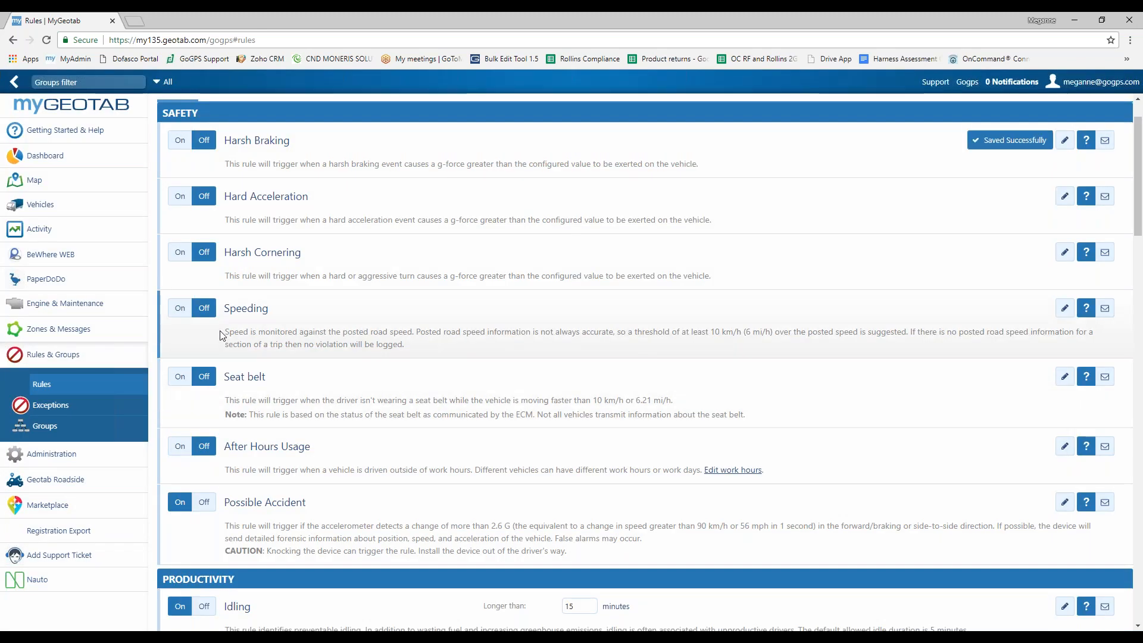
# - Turn on the Speeding rule and save it with a speed over limit of 10 km/h
pyautogui.click(180, 310)
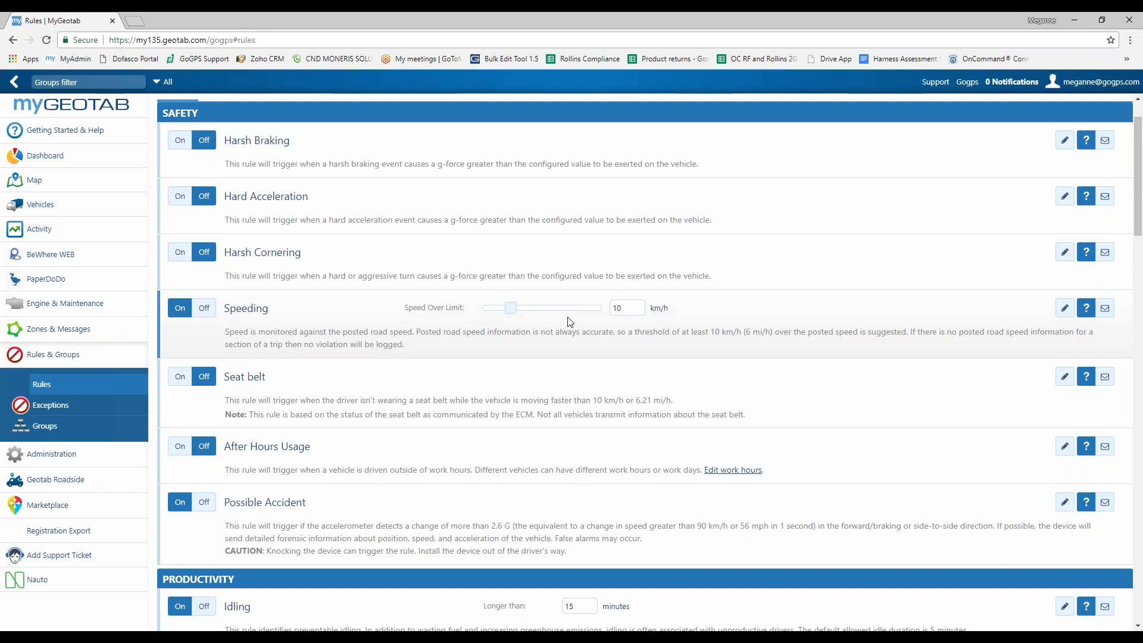
pyautogui.moveTo(511, 308)
pyautogui.mouseDown()
pyautogui.moveTo(575, 317)
pyautogui.moveTo(500, 321)
pyautogui.mouseUp()
pyautogui.doubleClick(617, 308)
pyautogui.write('4')
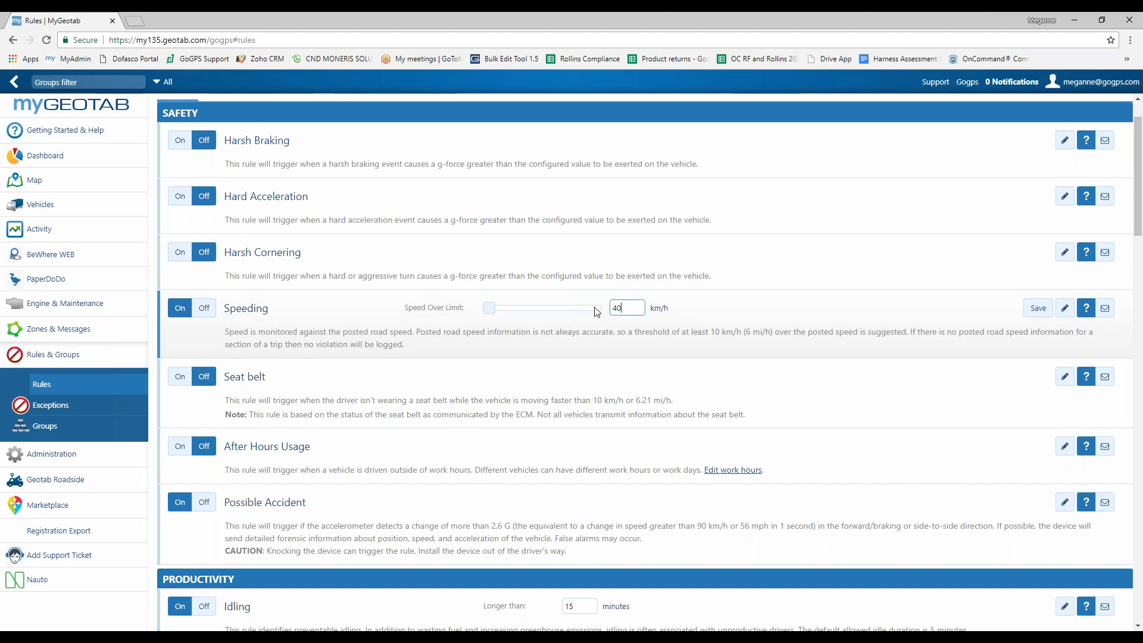
pyautogui.press('BackSpace')
pyautogui.write('10')
pyautogui.click(706, 306)
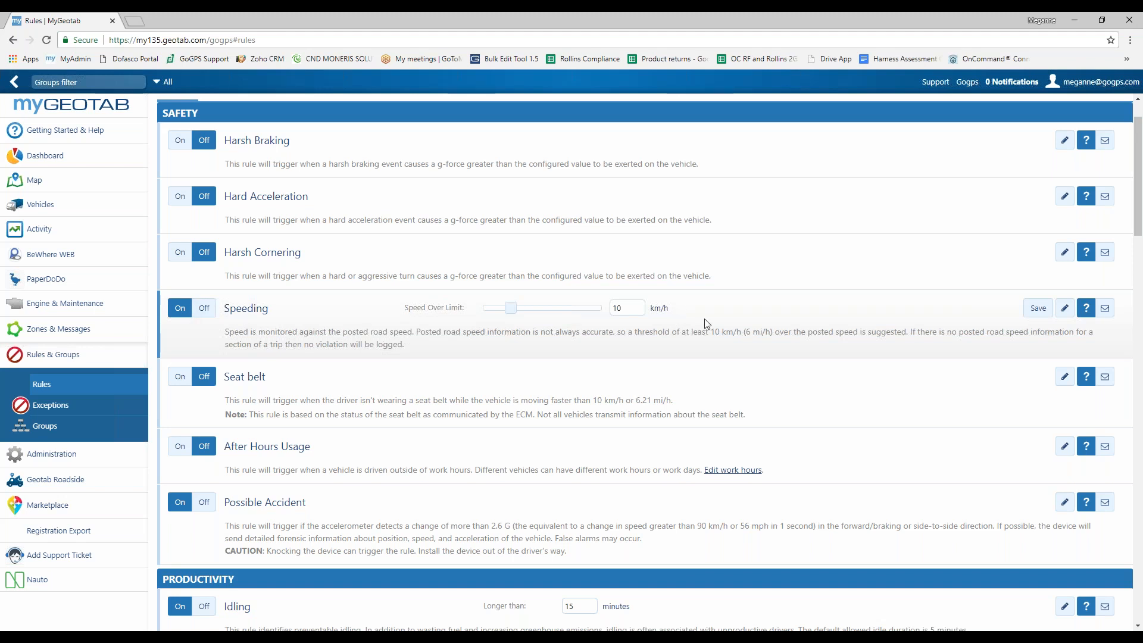
pyautogui.click(1031, 312)
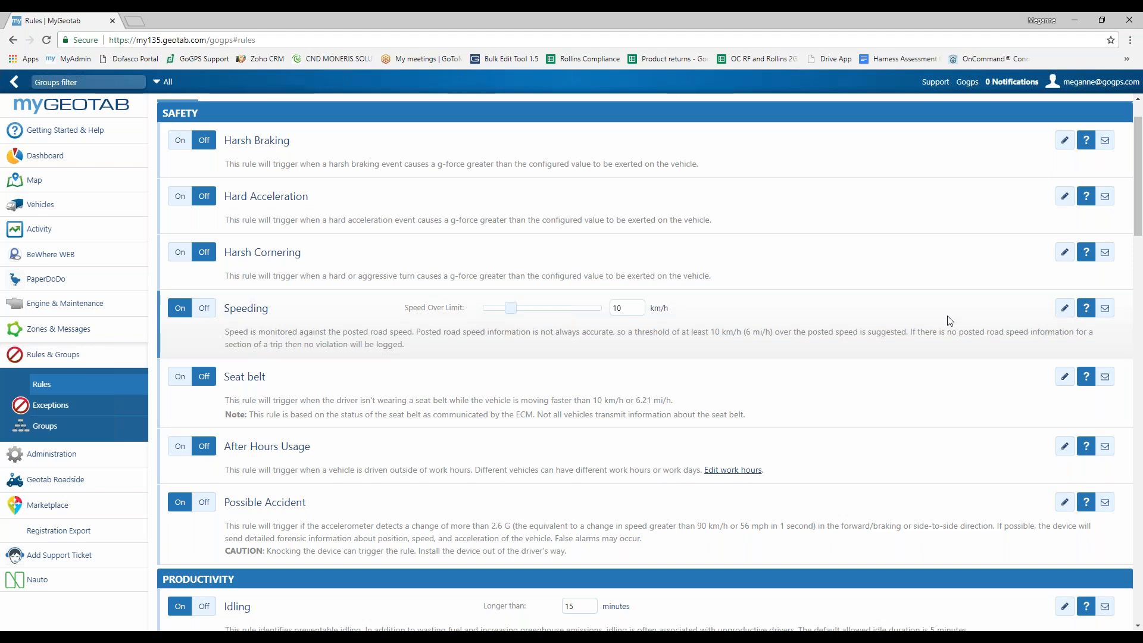
# - Open the Speeding rule for customization and rename it "Speeding >20km/h vs PRS"
pyautogui.click(1065, 315)
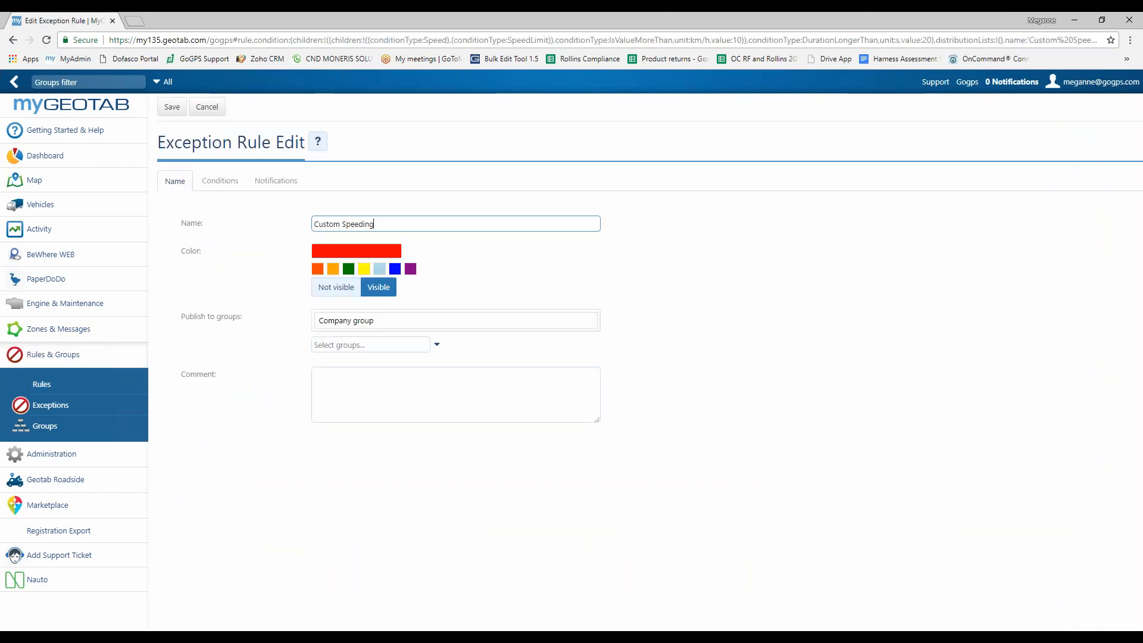
pyautogui.doubleClick(327, 224)
pyautogui.press('BackSpace')
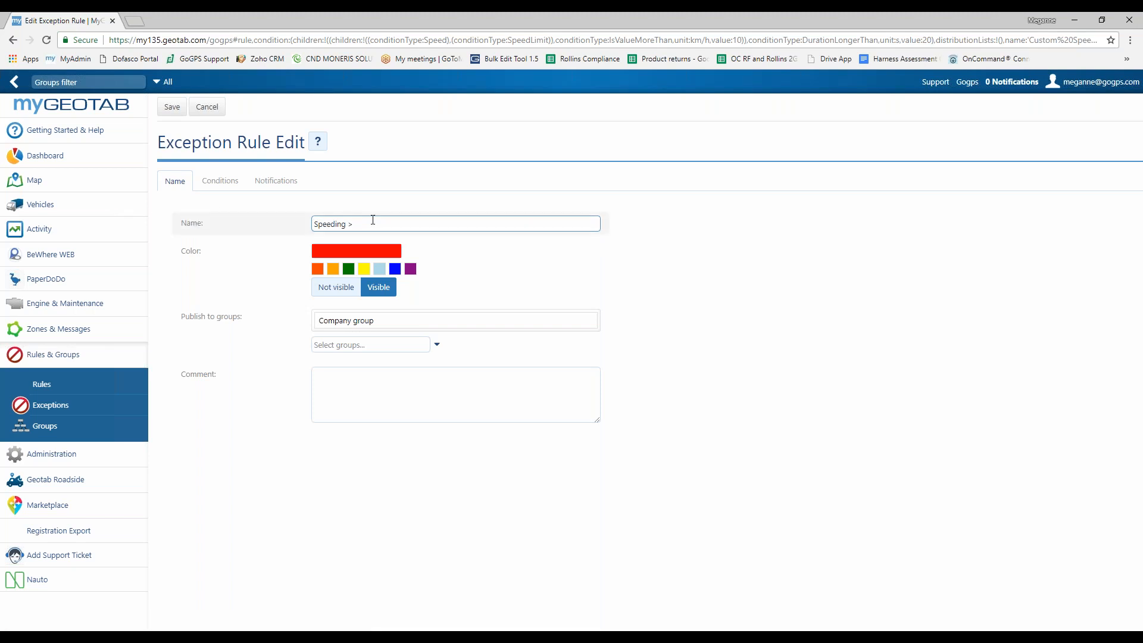
pyautogui.write('0km/h vs PRS')
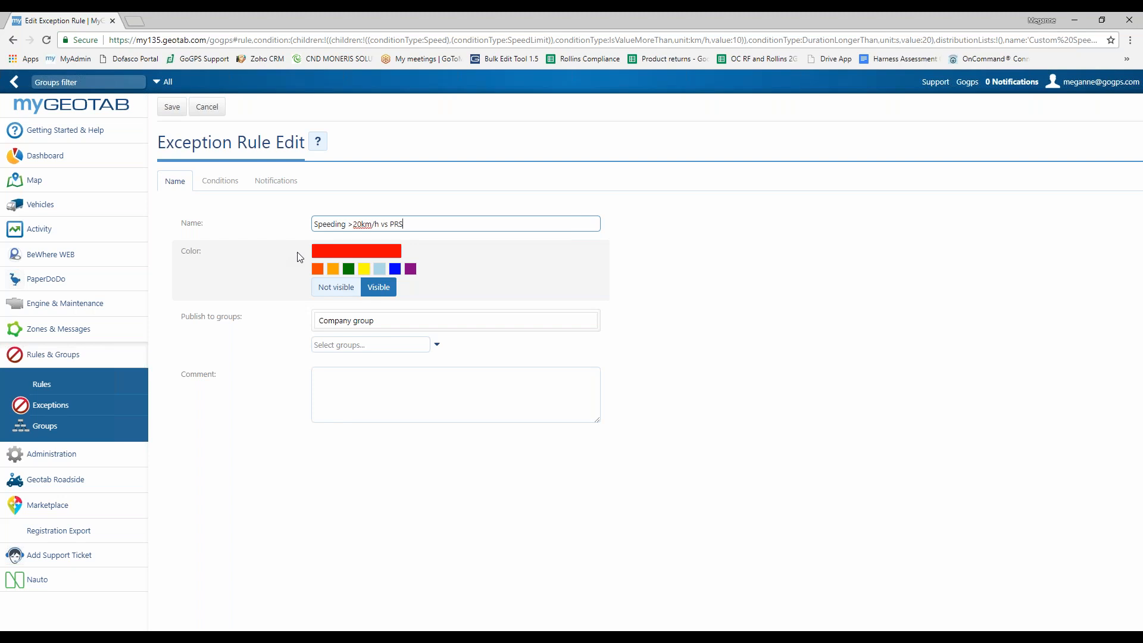
# - Change the rule's color to a custom dark red with red 111, green 17 and blue 36
pyautogui.click(410, 270)
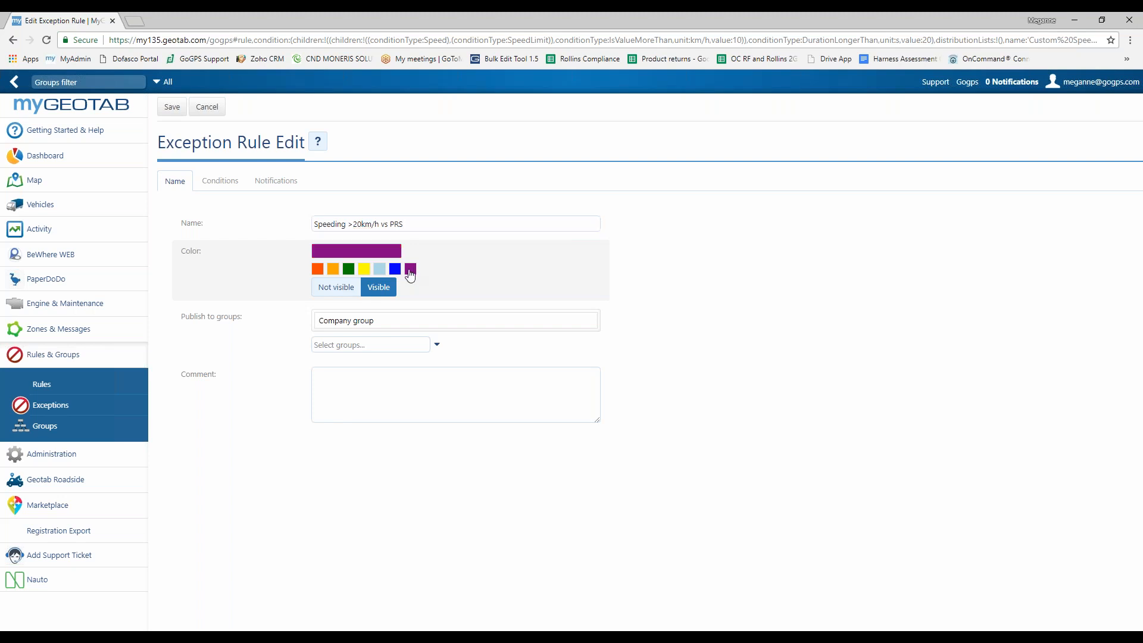
pyautogui.click(354, 255)
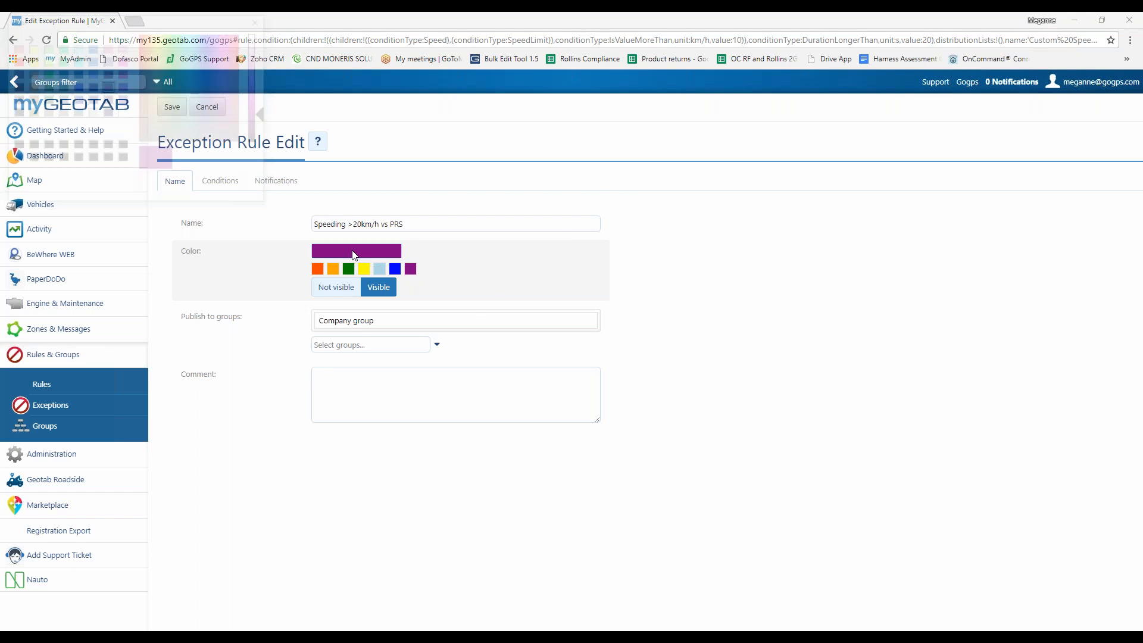
pyautogui.click(239, 62)
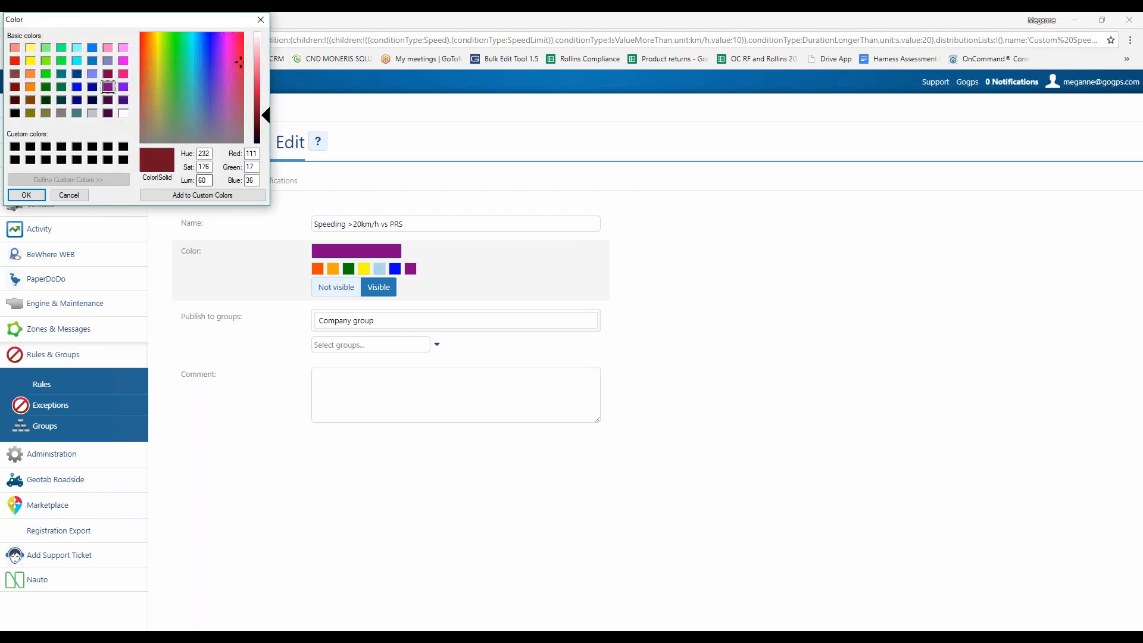
pyautogui.click(26, 195)
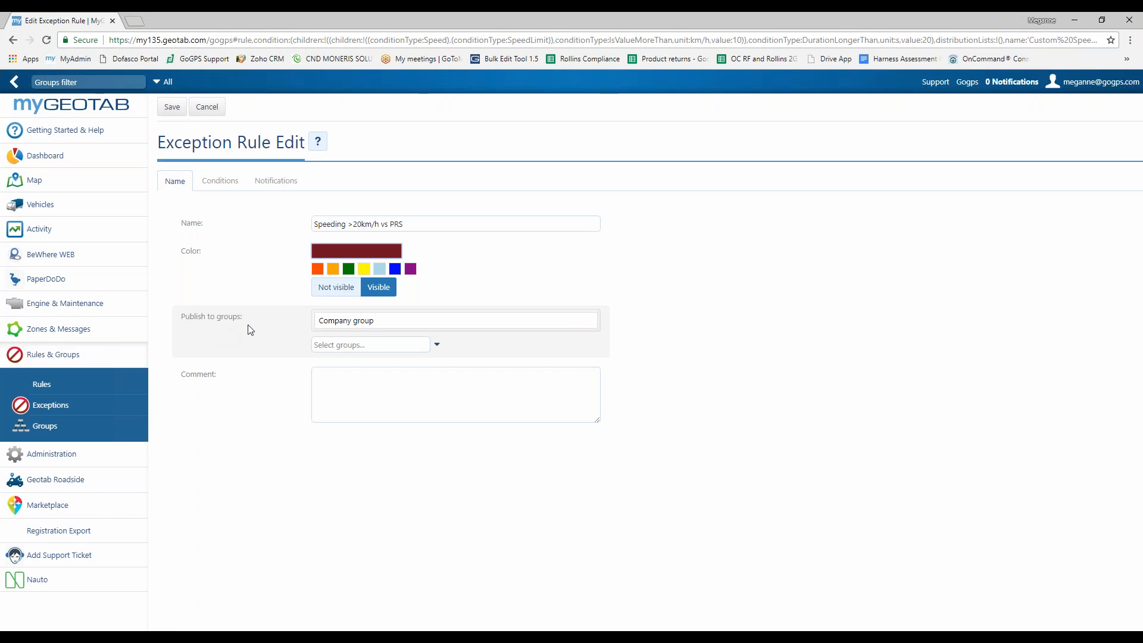
# - Look through the groups the rule can be published to, and open the rule's conditions for review
pyautogui.click(436, 344)
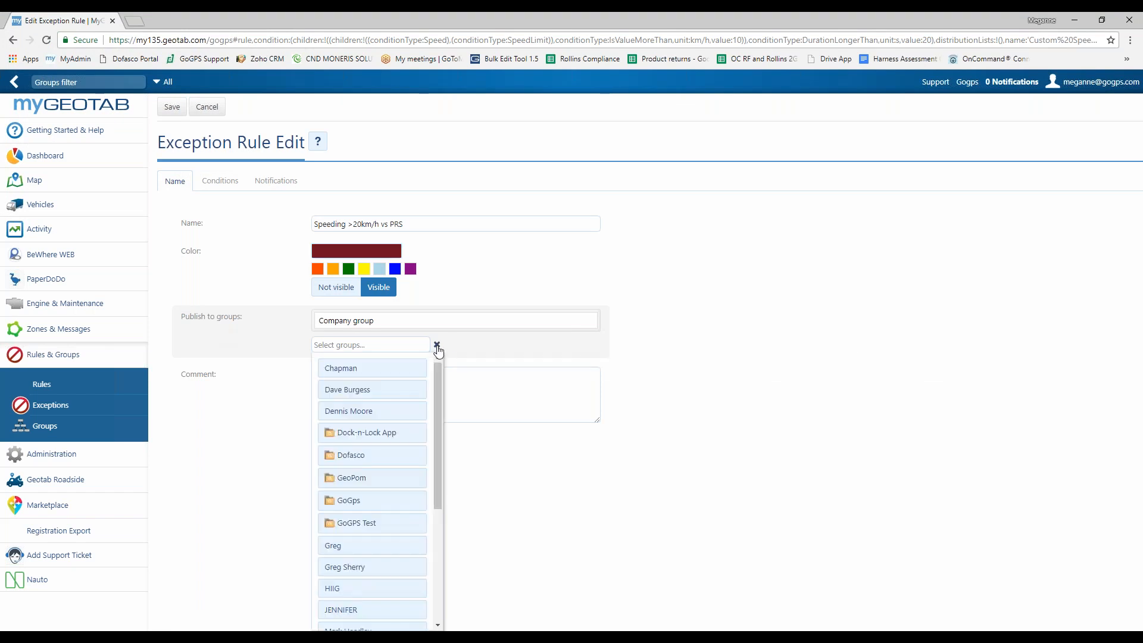
pyautogui.moveTo(437, 369)
pyautogui.mouseDown()
pyautogui.moveTo(441, 478)
pyautogui.moveTo(437, 357)
pyautogui.mouseUp()
pyautogui.click(682, 311)
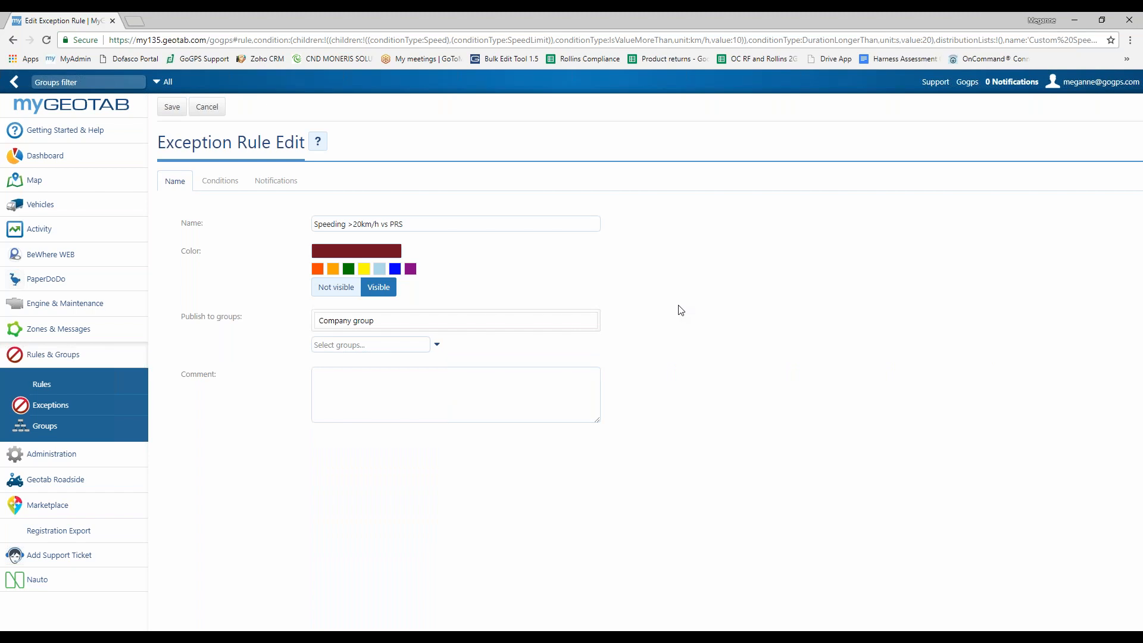
pyautogui.click(410, 372)
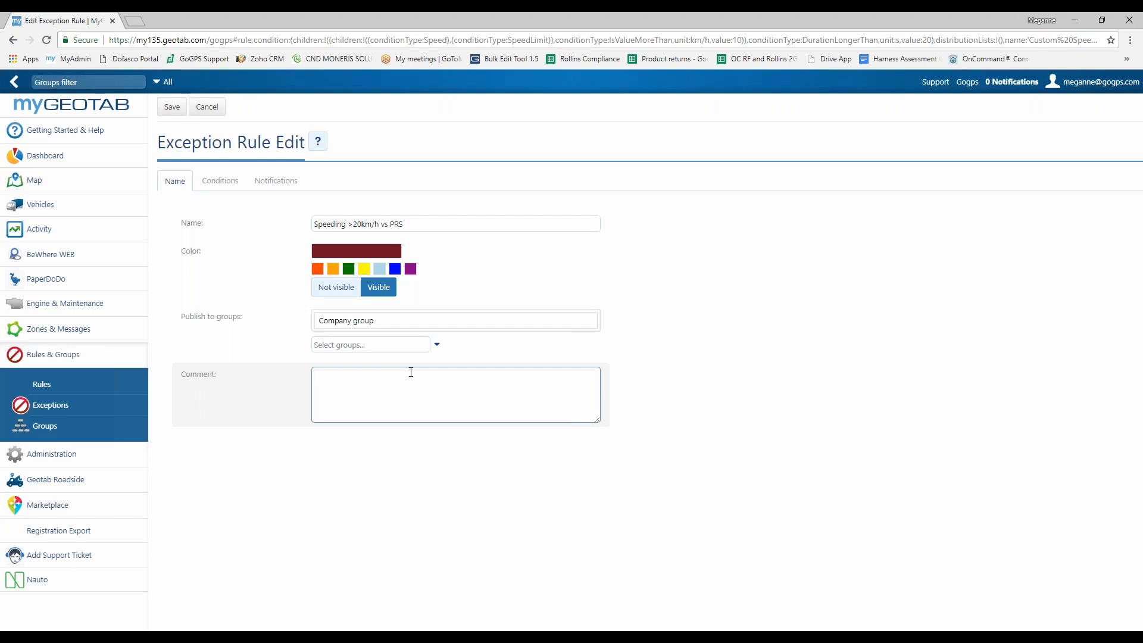
pyautogui.click(221, 187)
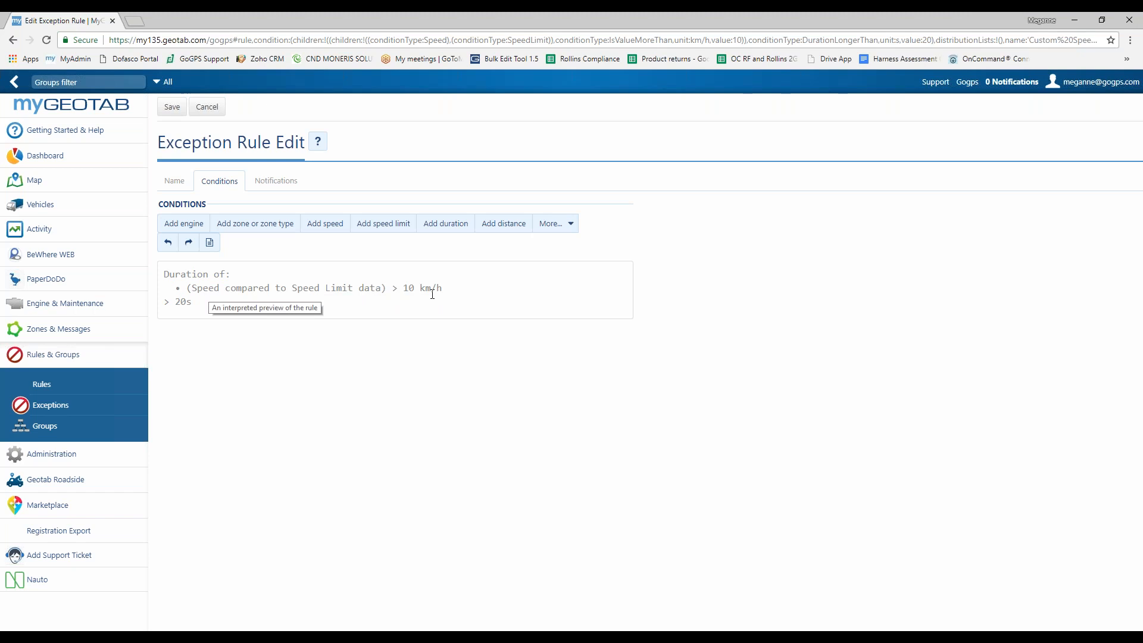
# - Set the speed-over-limit value to 20 km/h in the rule's advanced conditions editor
pyautogui.click(209, 244)
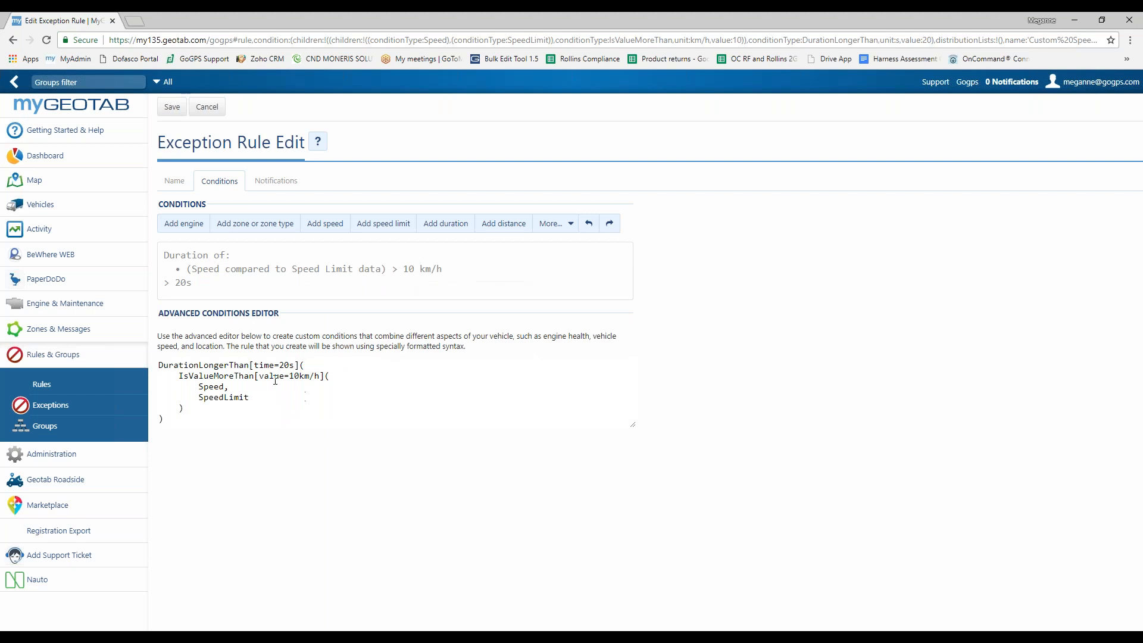
pyautogui.click(299, 376)
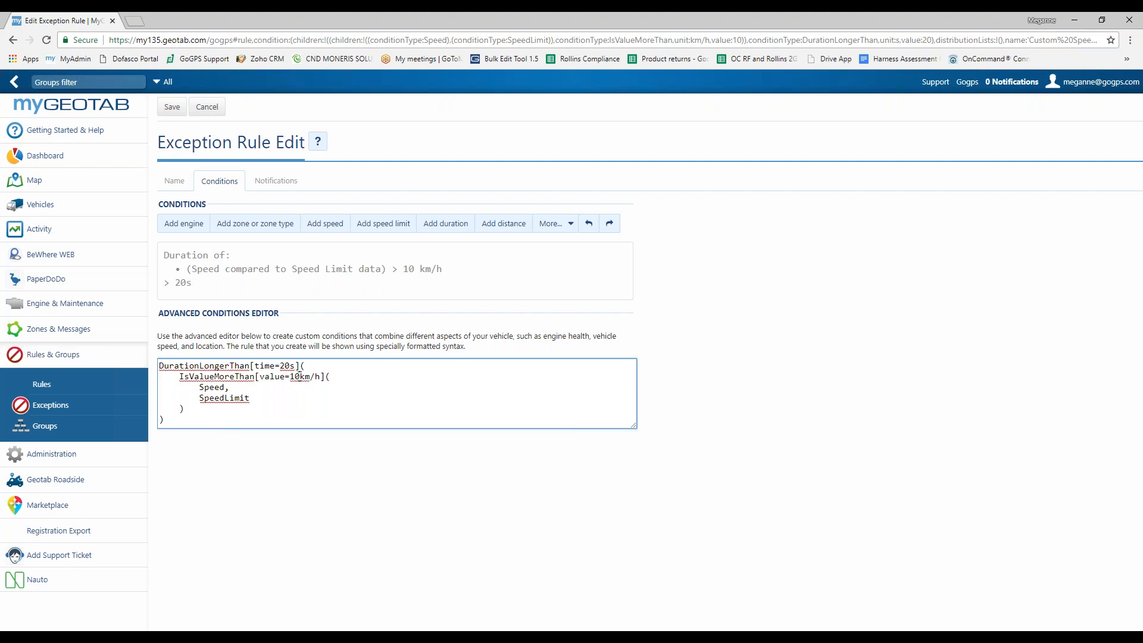
pyautogui.press('BackSpace')
pyautogui.write('2')
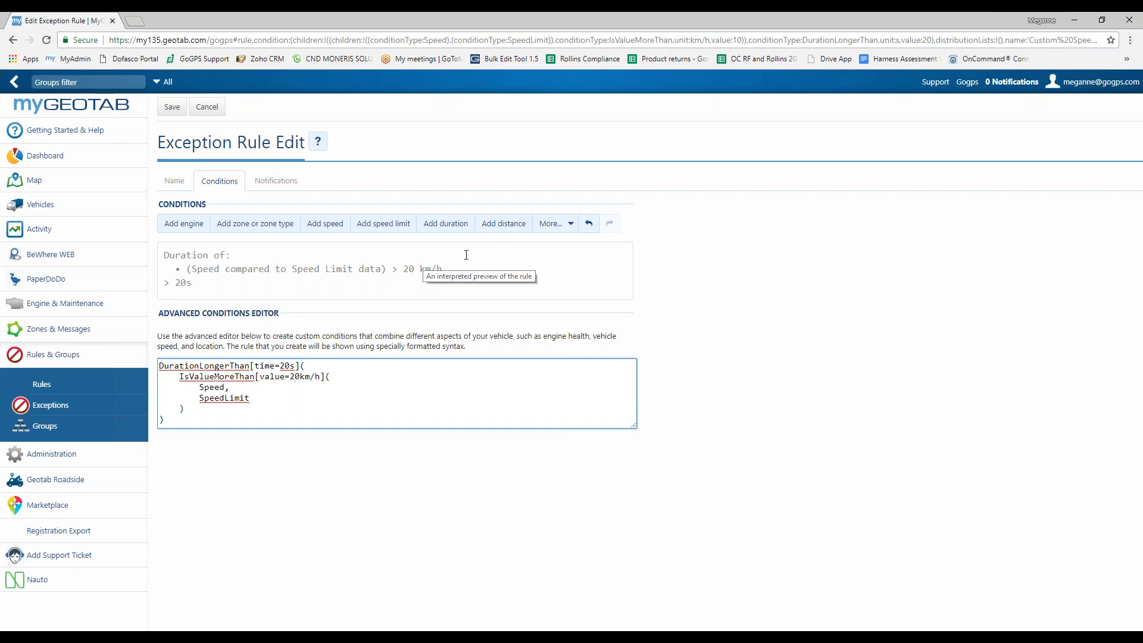
# - Add a distance condition of over 1 m to the speeding rule
pyautogui.click(493, 230)
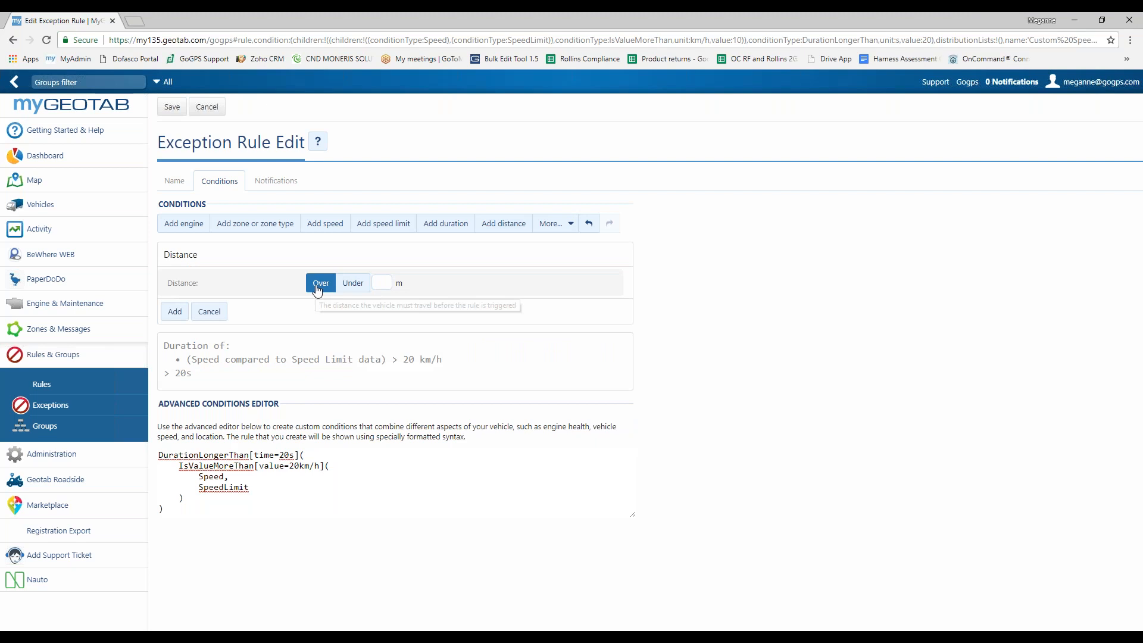
pyautogui.write('1')
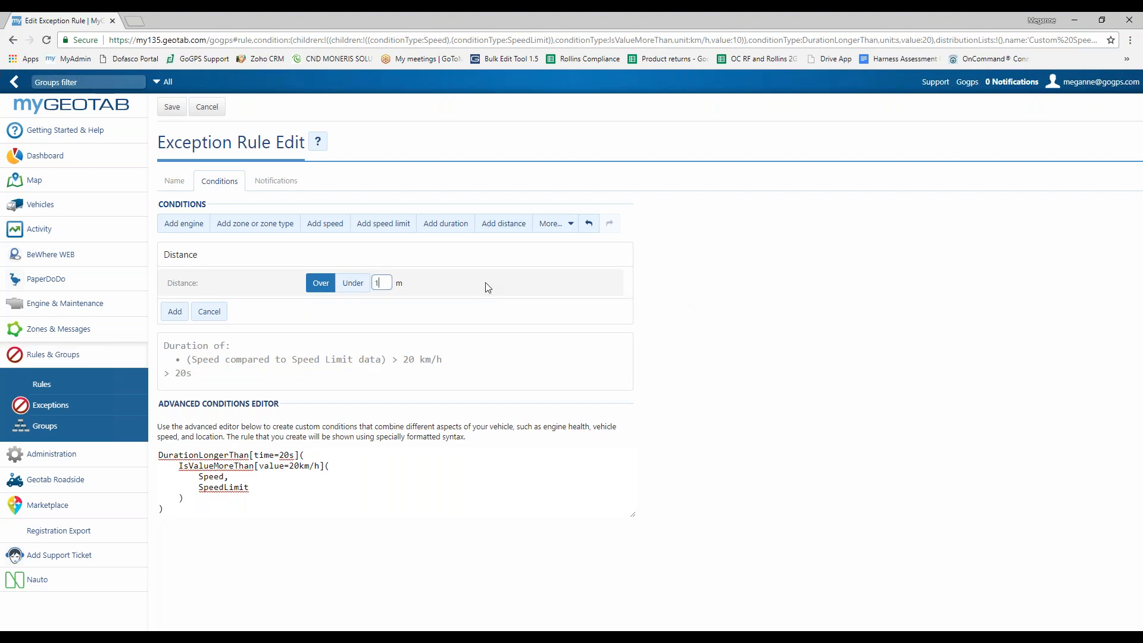
pyautogui.click(174, 313)
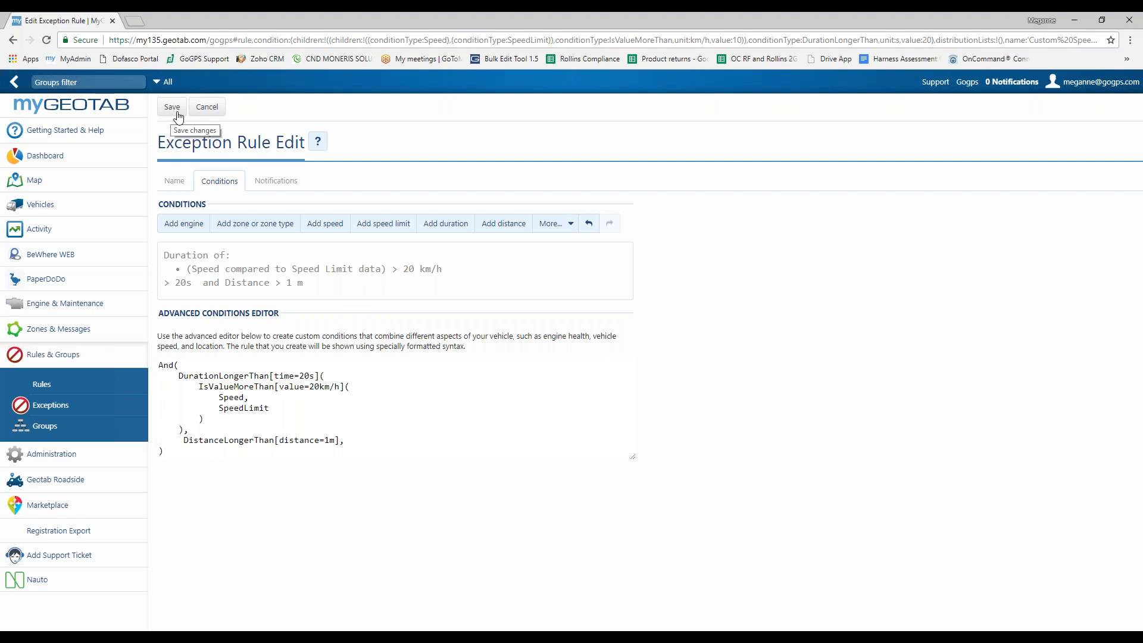
# - Add an e-mail notification to the rule using the default email template and an existing user's e-mail address
pyautogui.click(272, 187)
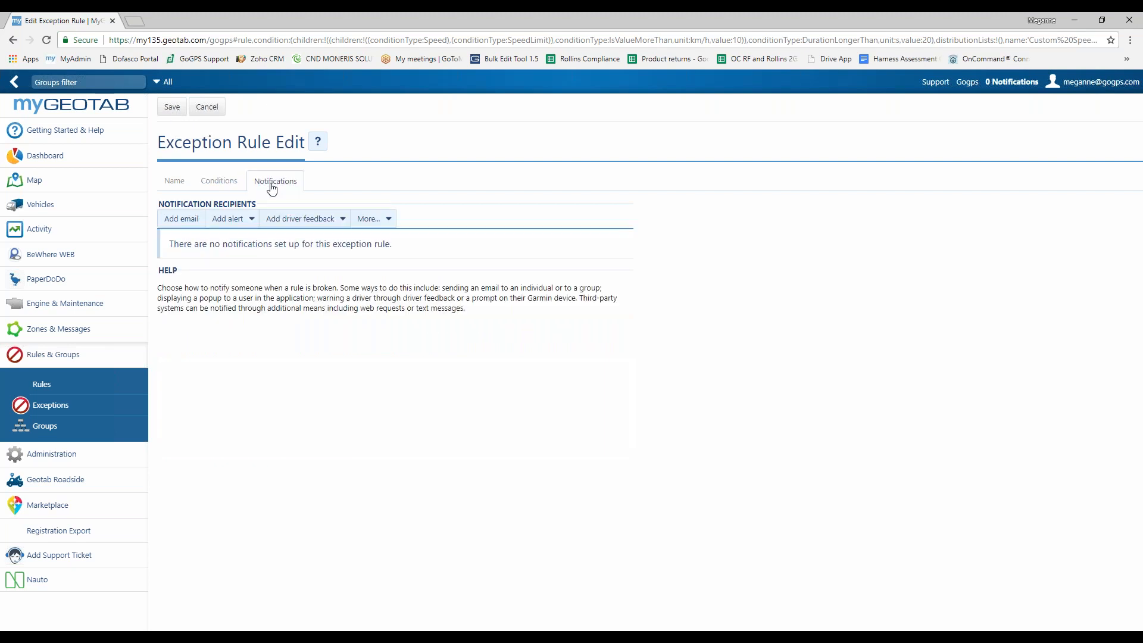
pyautogui.click(186, 219)
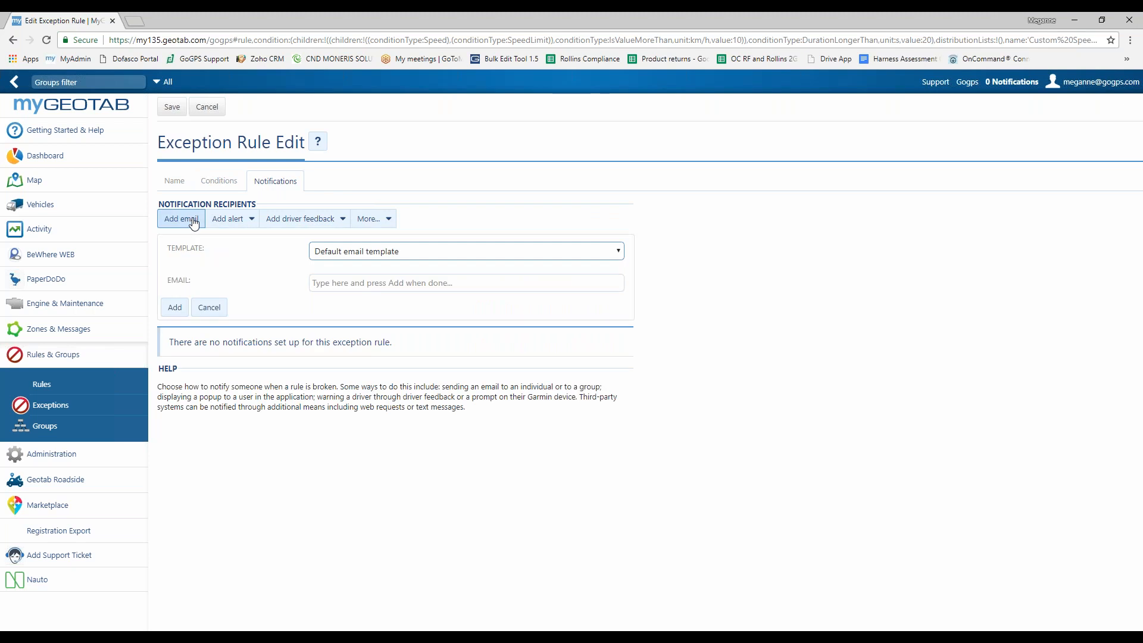
pyautogui.click(495, 283)
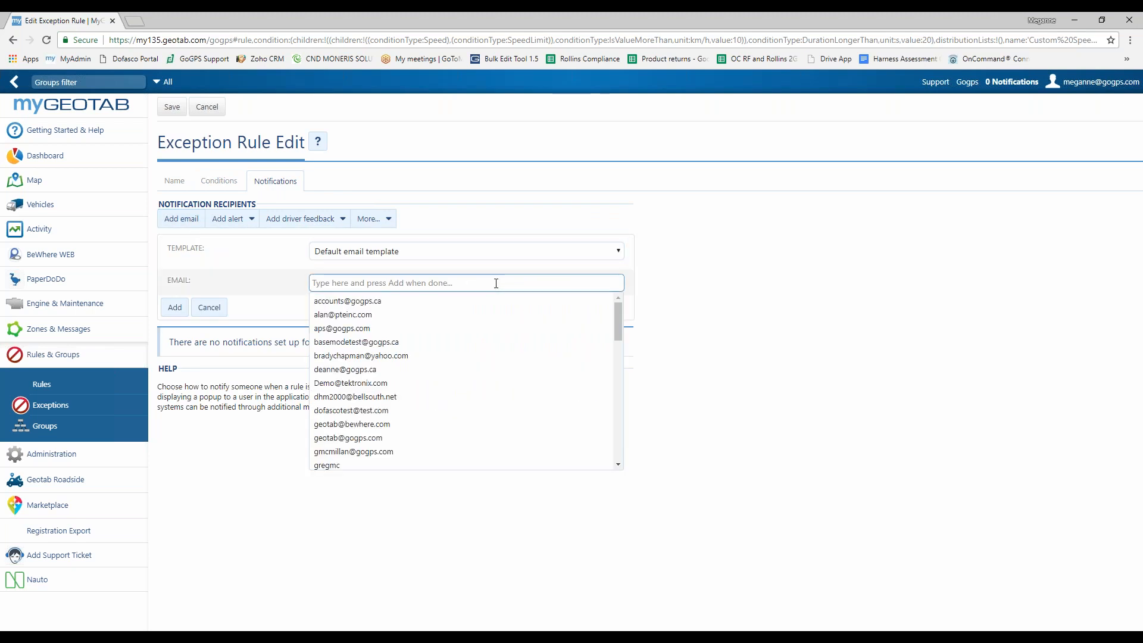
pyautogui.scroll(-3, 489, 339)
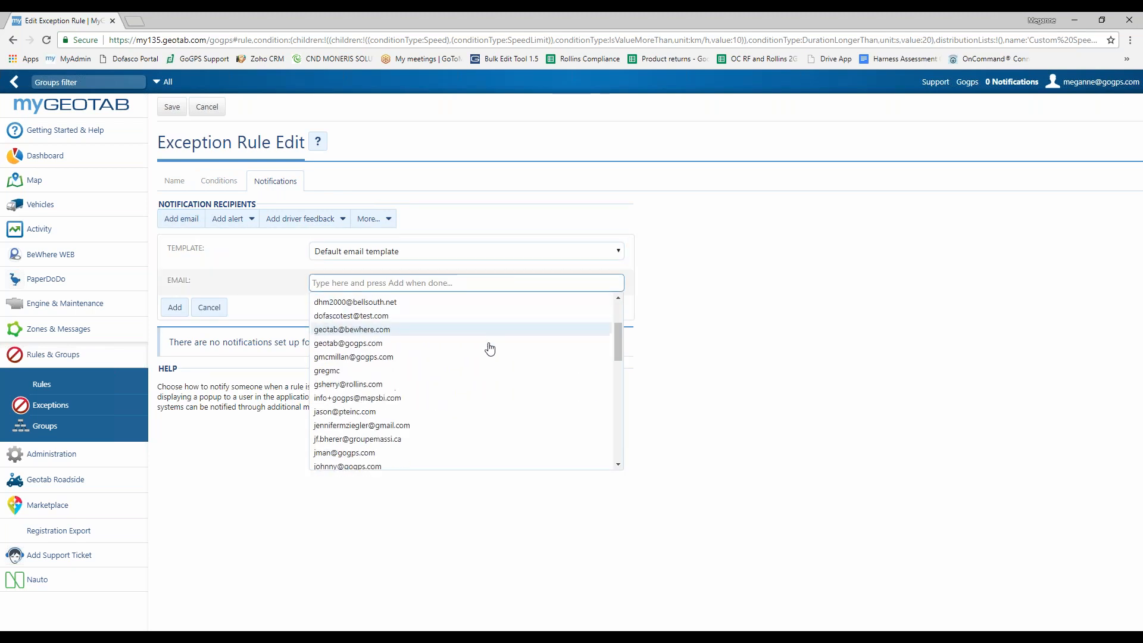
pyautogui.scroll(-10, 489, 357)
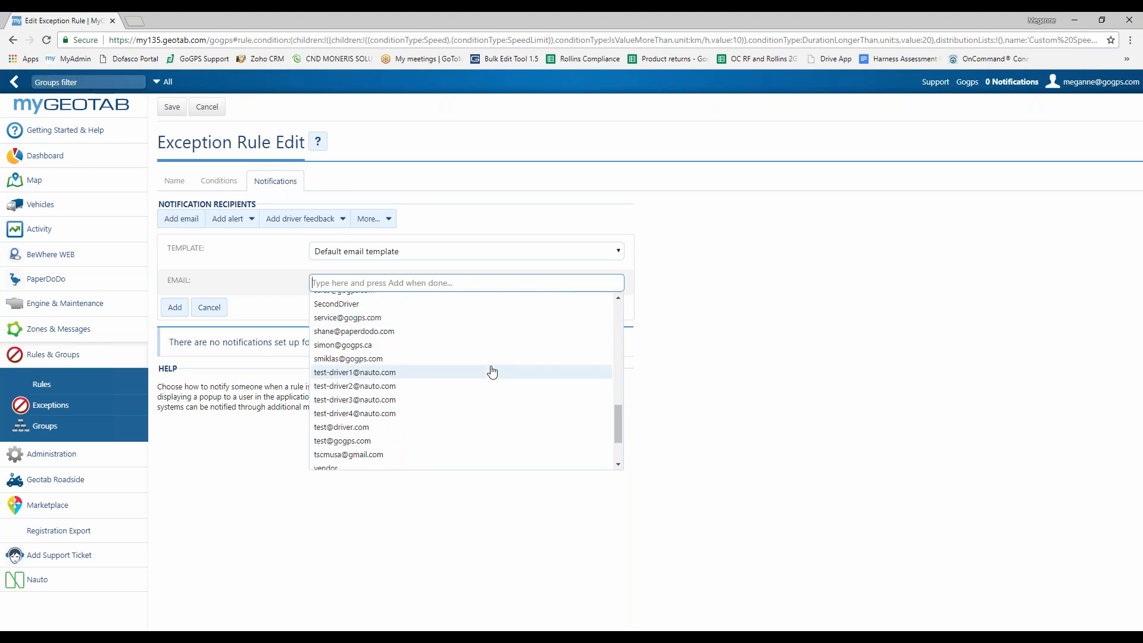
pyautogui.scroll(10, 485, 363)
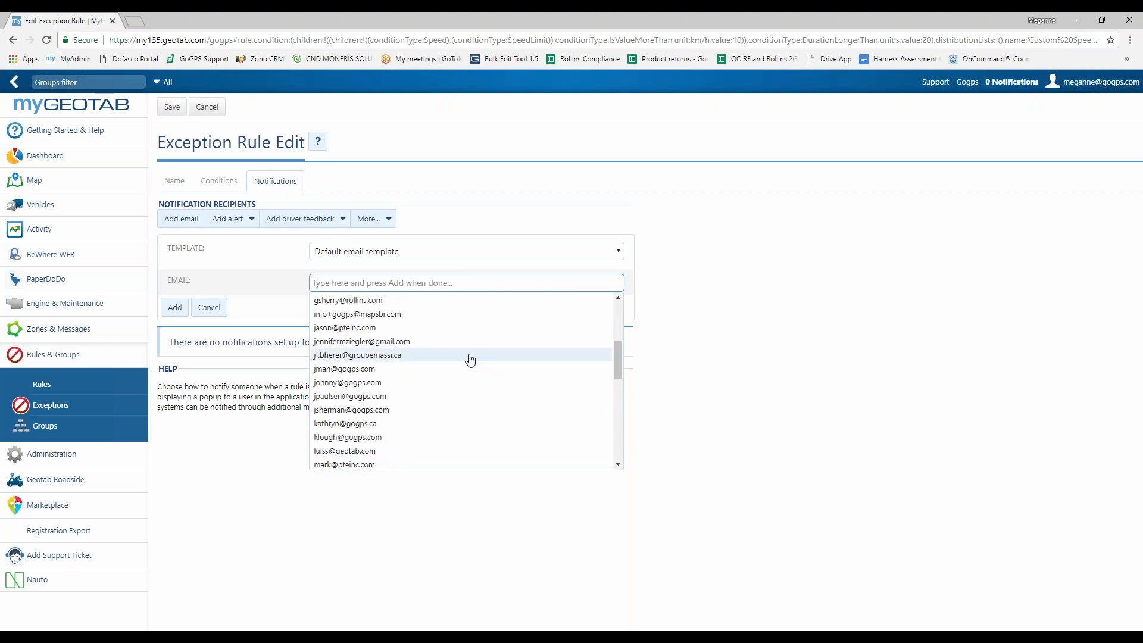
pyautogui.click(347, 438)
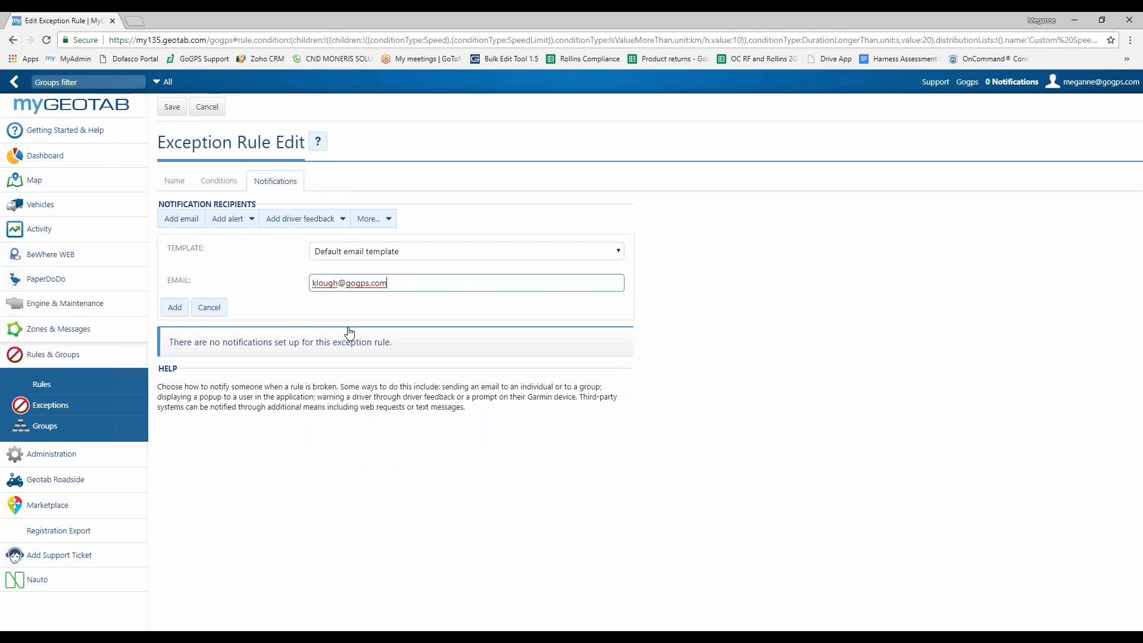
pyautogui.click(175, 307)
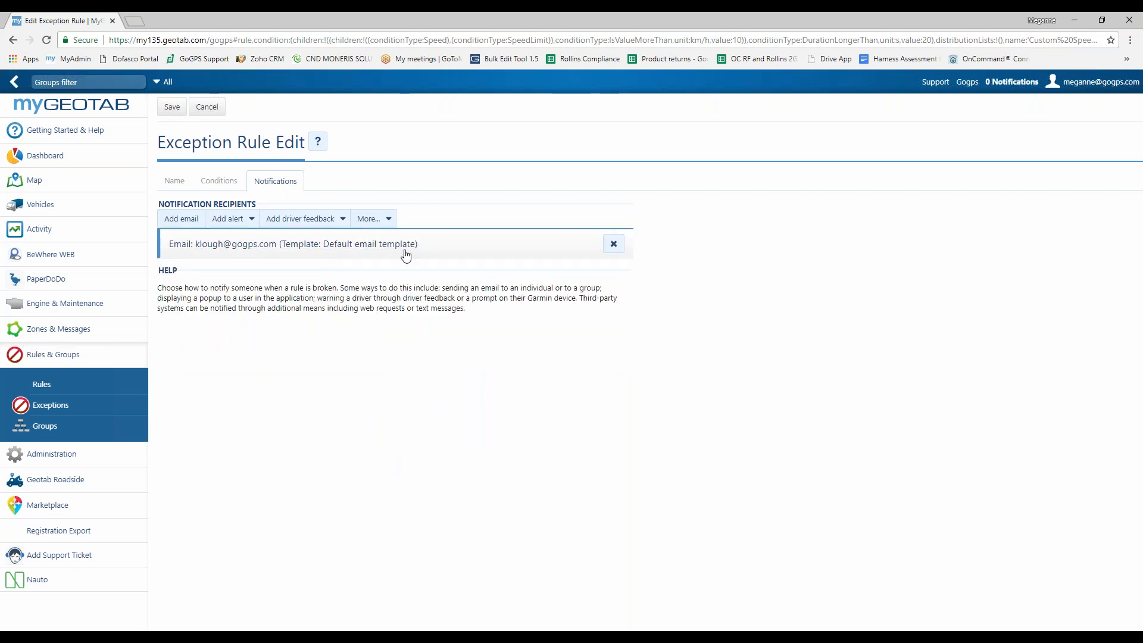
# - Add a second e-mail notification recipient by searching for the user's address and keeping the default email template
pyautogui.click(181, 218)
pyautogui.click(344, 282)
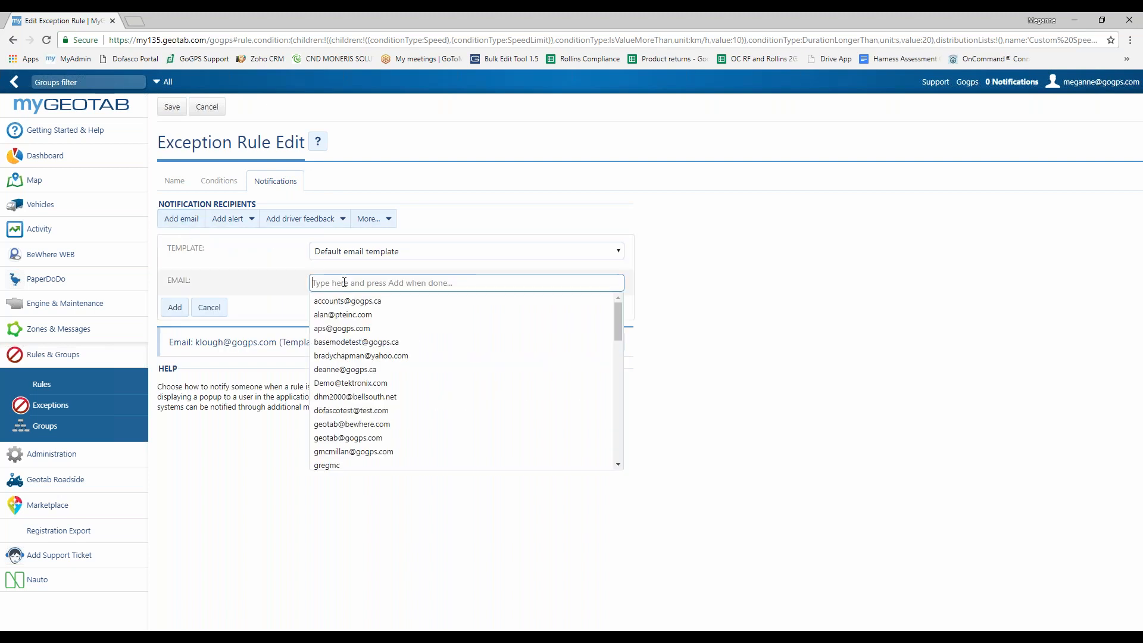
pyautogui.write('m')
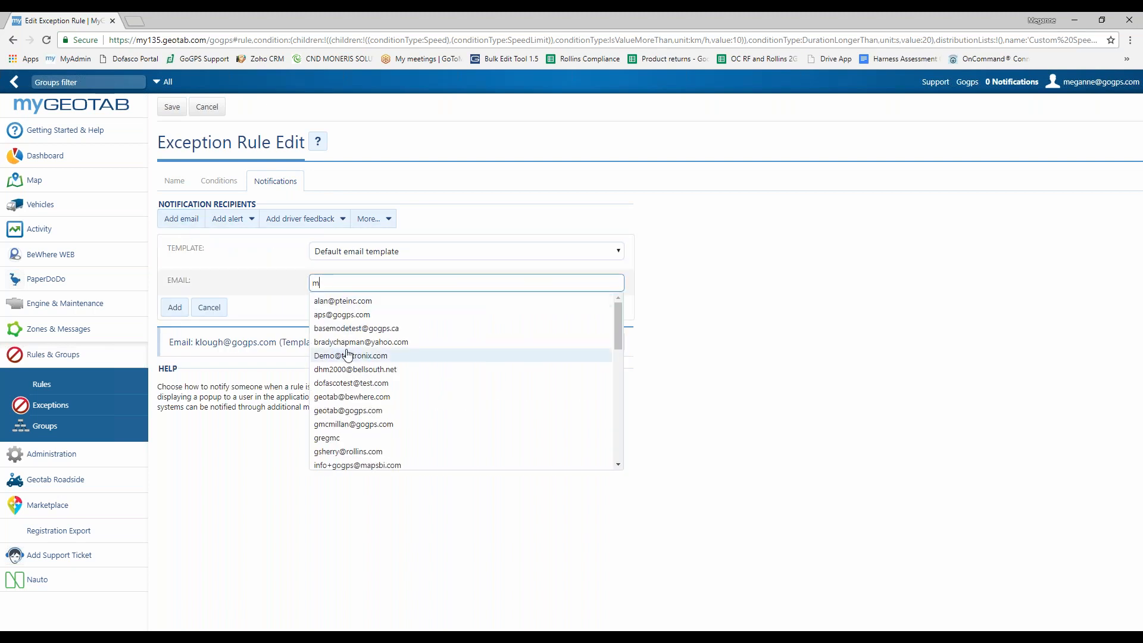
pyautogui.write('eg')
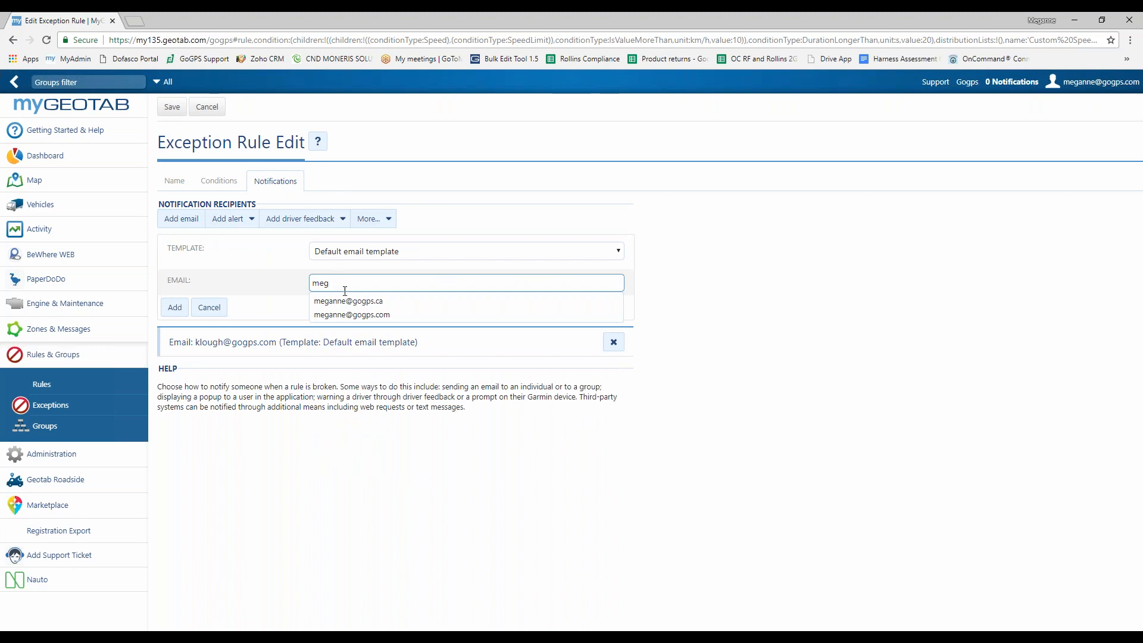
pyautogui.click(357, 314)
pyautogui.click(175, 308)
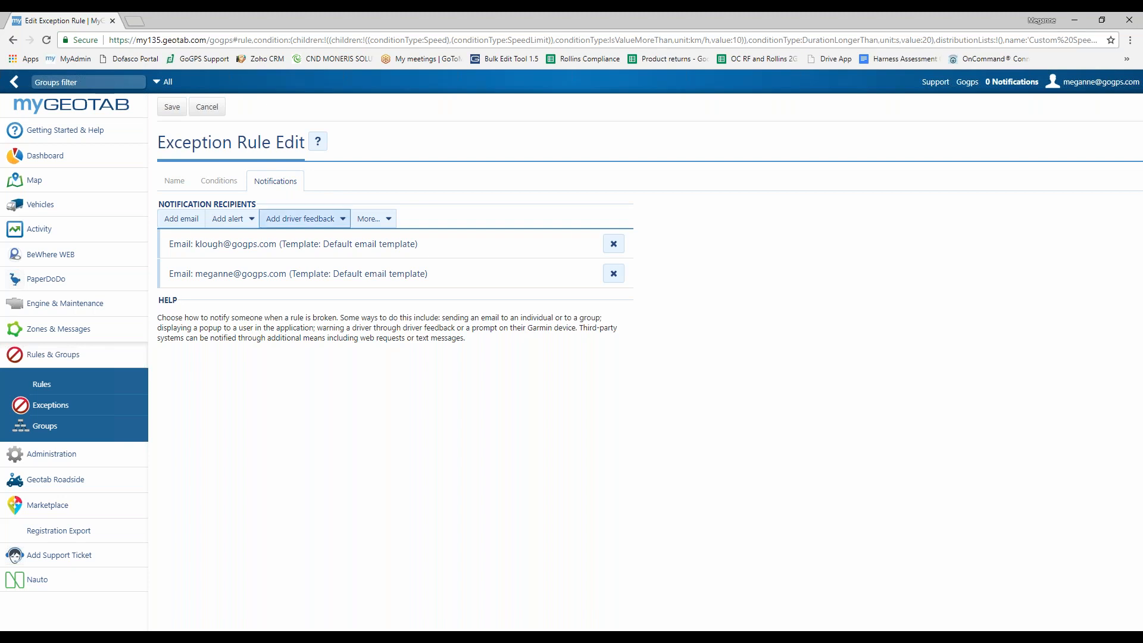
# - Review the available alert types, driver feedback options and additional notification options for the rule
pyautogui.click(231, 220)
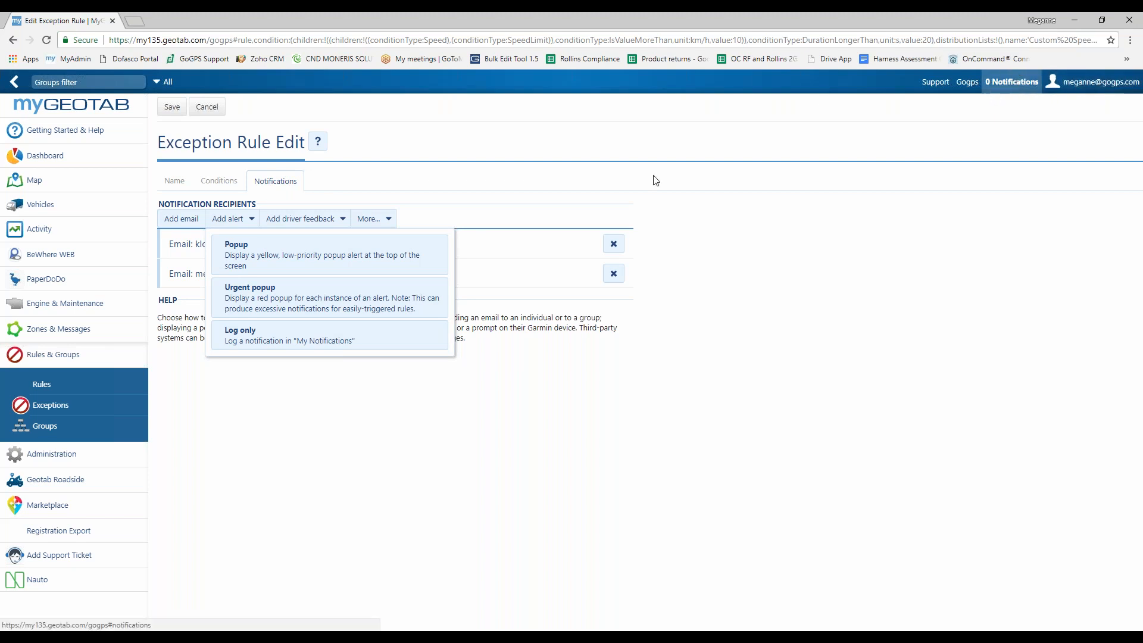
pyautogui.click(303, 220)
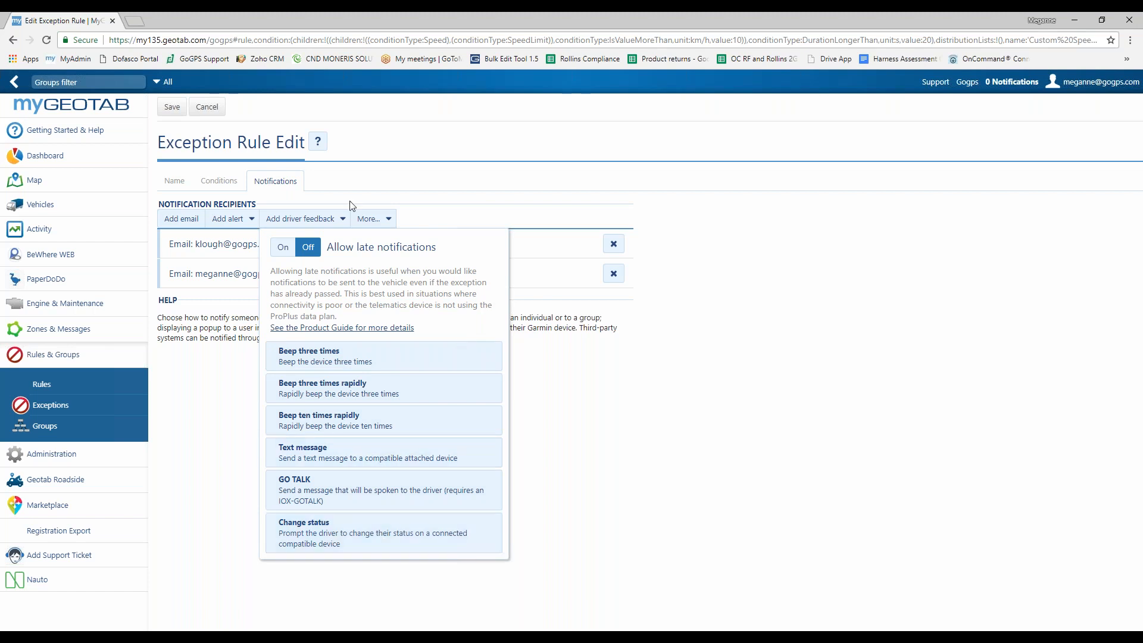
pyautogui.click(369, 218)
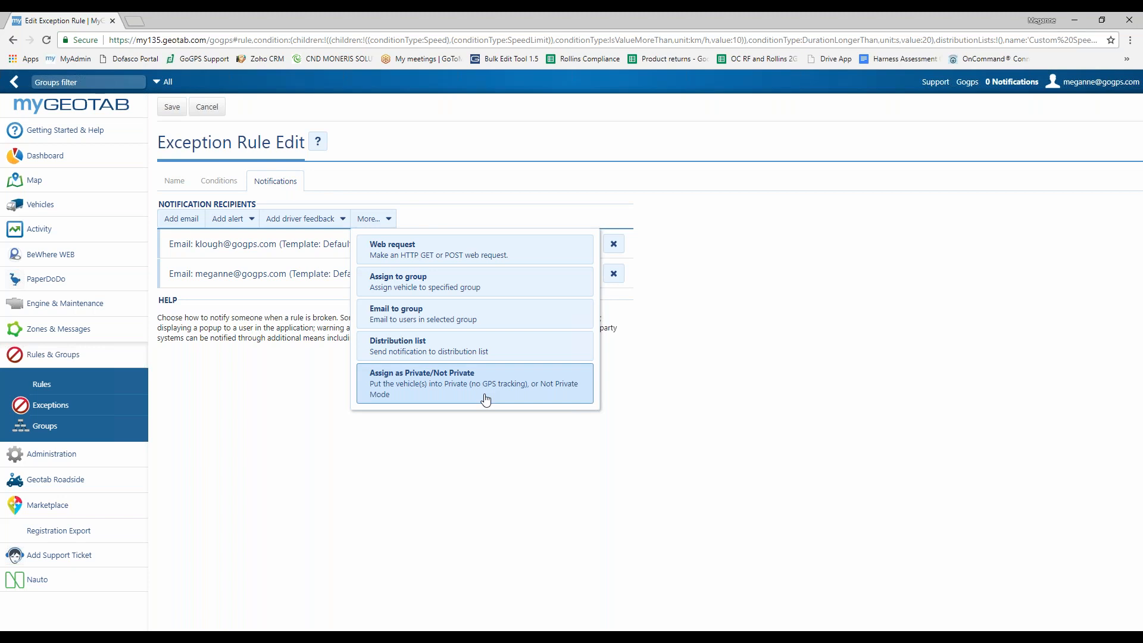
pyautogui.click(407, 517)
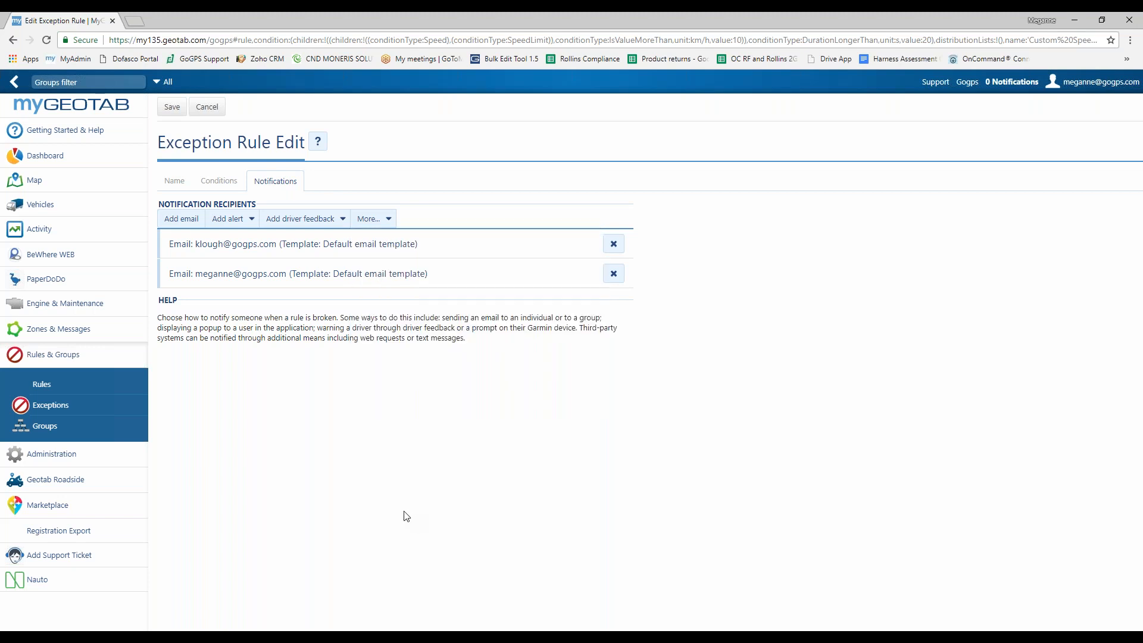
# - Recheck the rule's conditions and name settings, and save the customized speeding rule
pyautogui.click(218, 180)
pyautogui.click(182, 181)
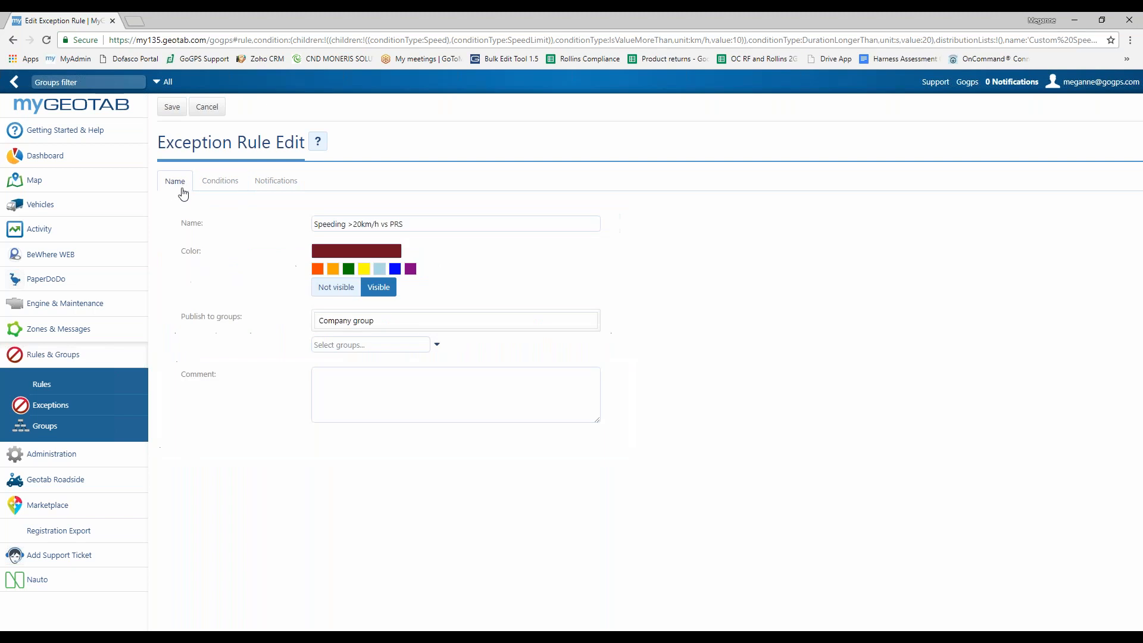
pyautogui.click(172, 107)
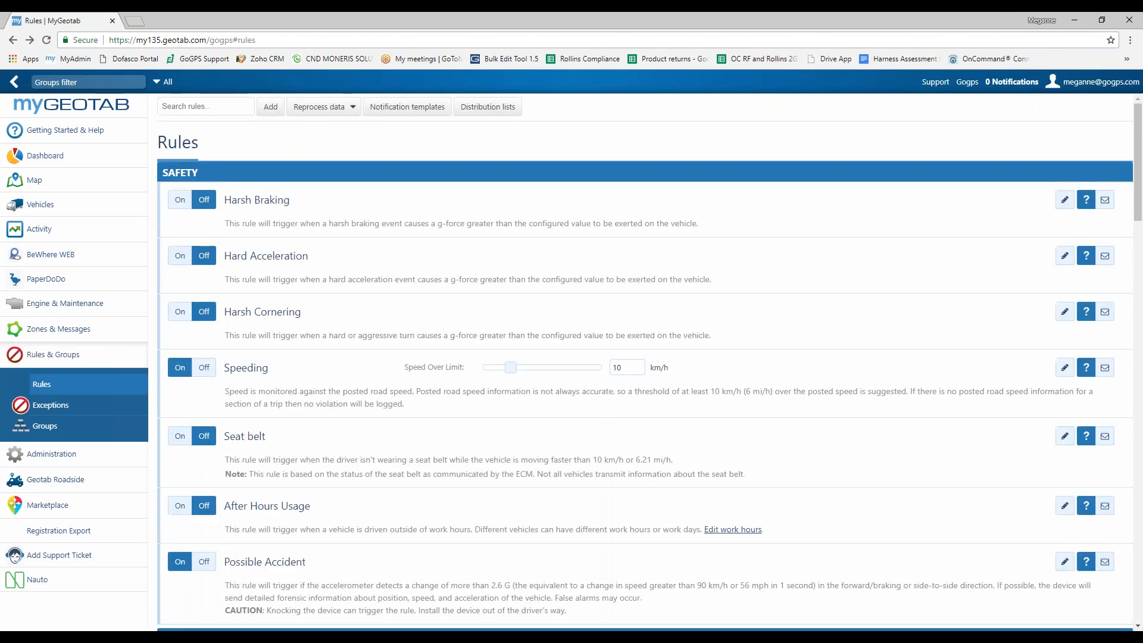
# - Look through the rules list and locate the custom rule "Speeding >20km/h vs PRS" among the advanced rules
pyautogui.scroll(-1, 566, 318)
pyautogui.scroll(-3, 566, 318)
pyautogui.scroll(4, 585, 397)
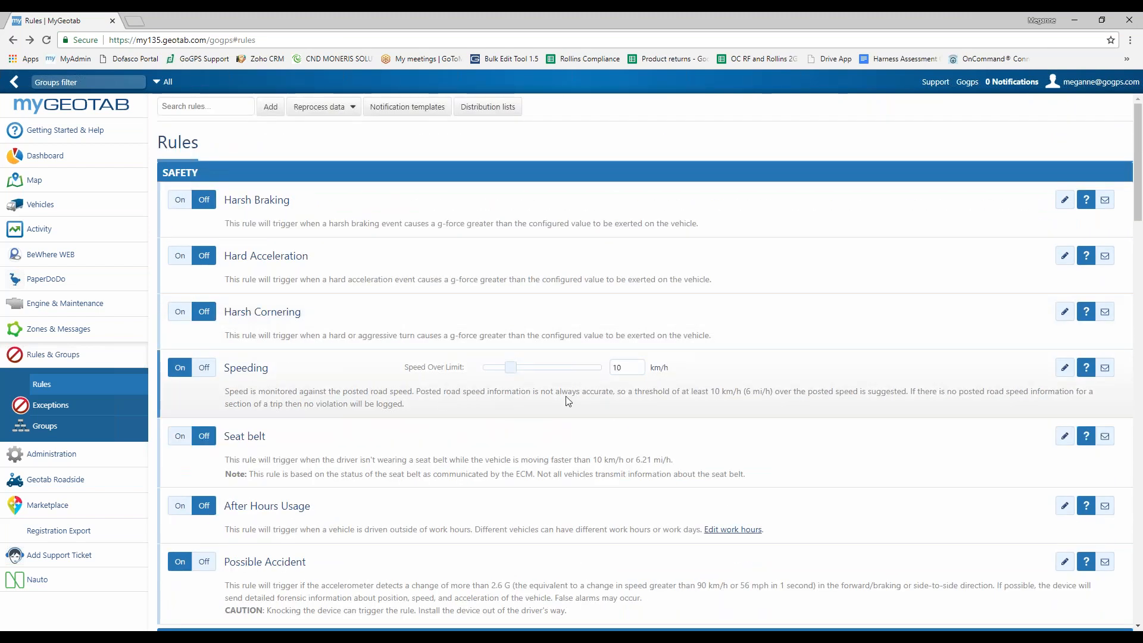
pyautogui.scroll(-10, 383, 369)
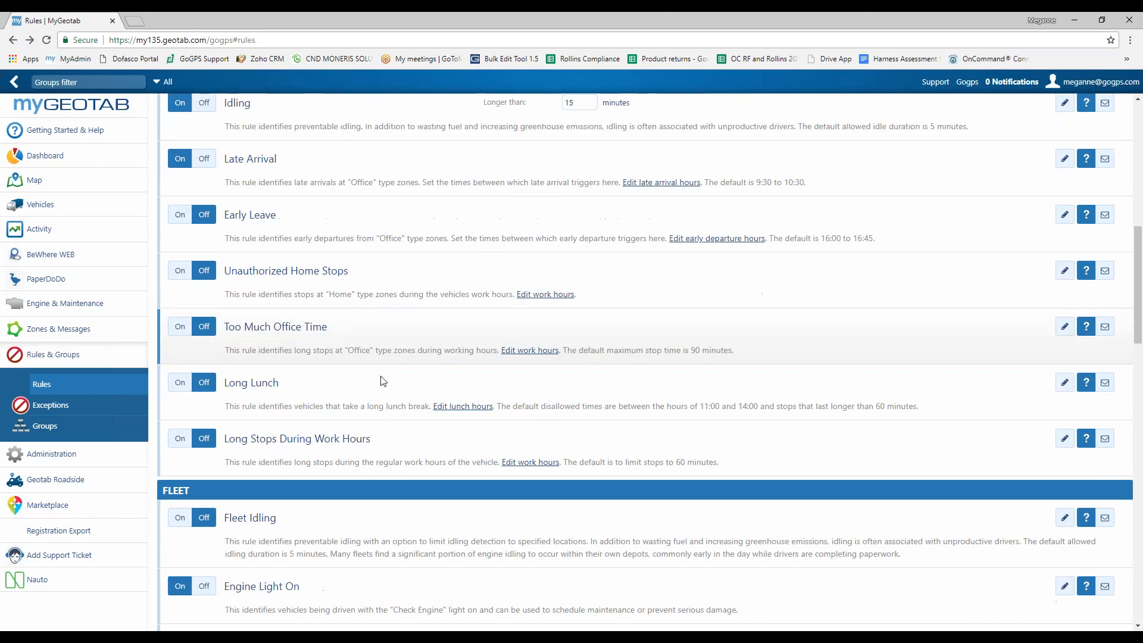
pyautogui.scroll(-12, 384, 380)
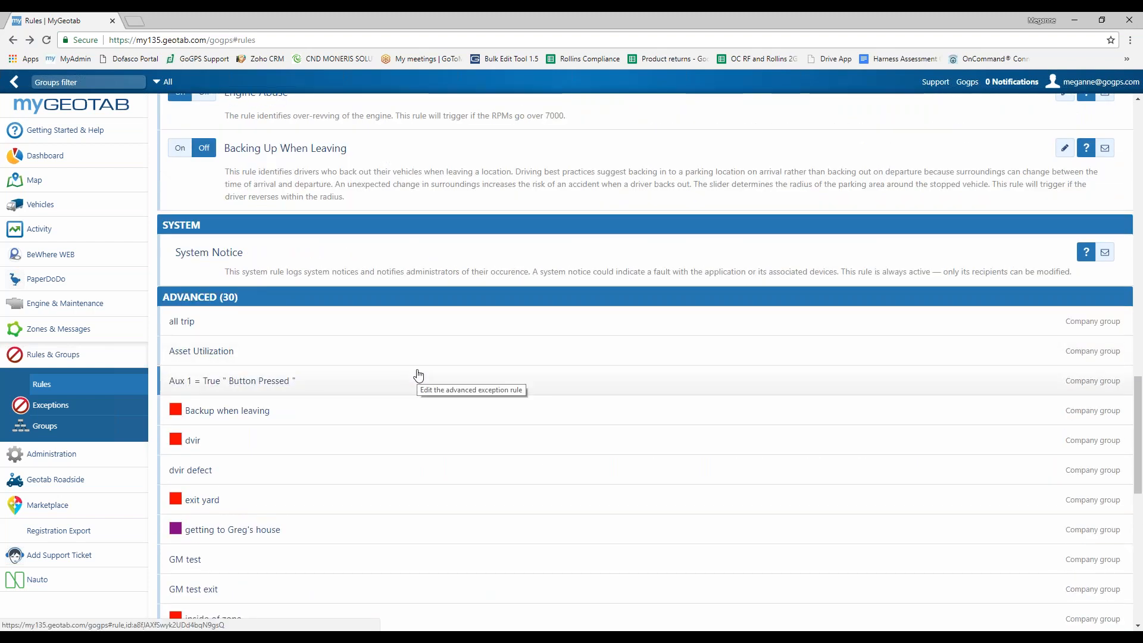
pyautogui.scroll(-4, 420, 376)
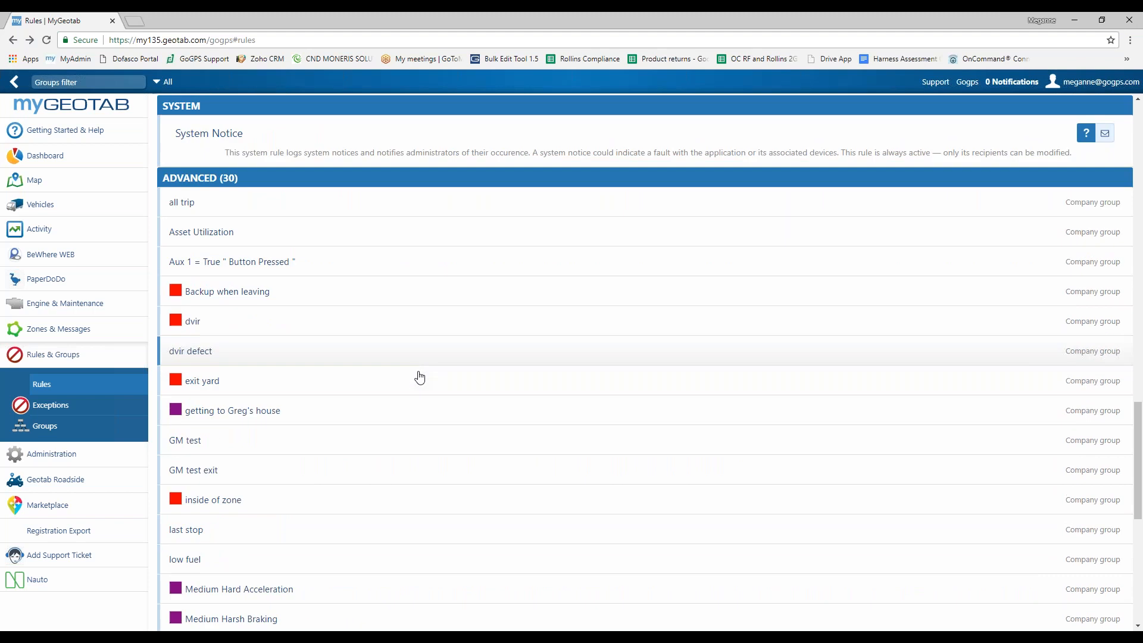
pyautogui.scroll(-6, 422, 379)
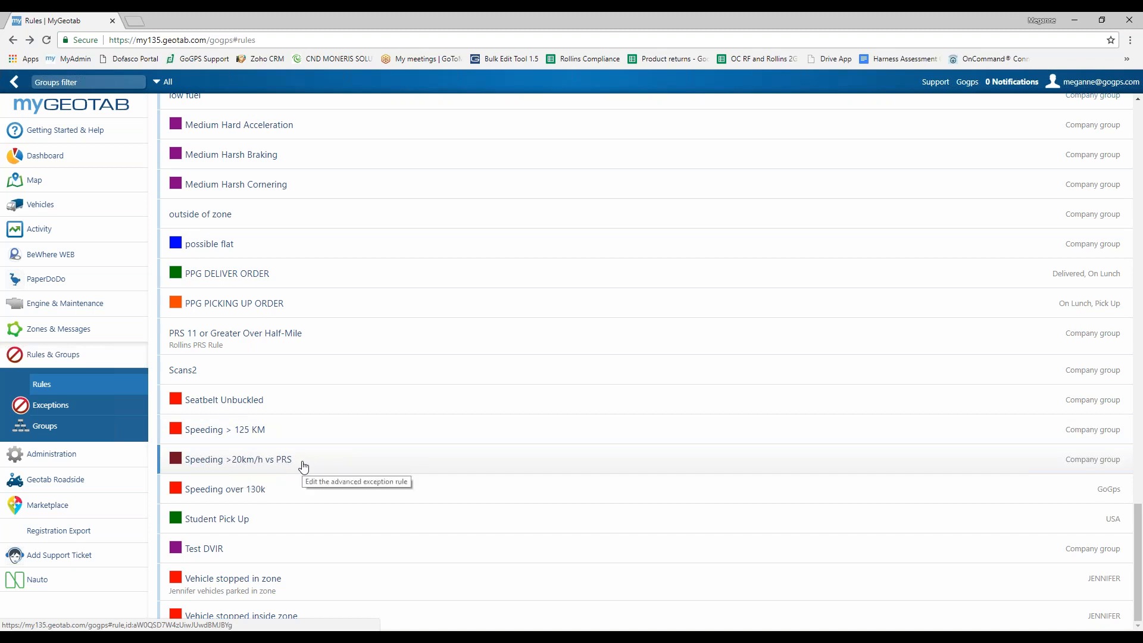
pyautogui.scroll(5, 372, 396)
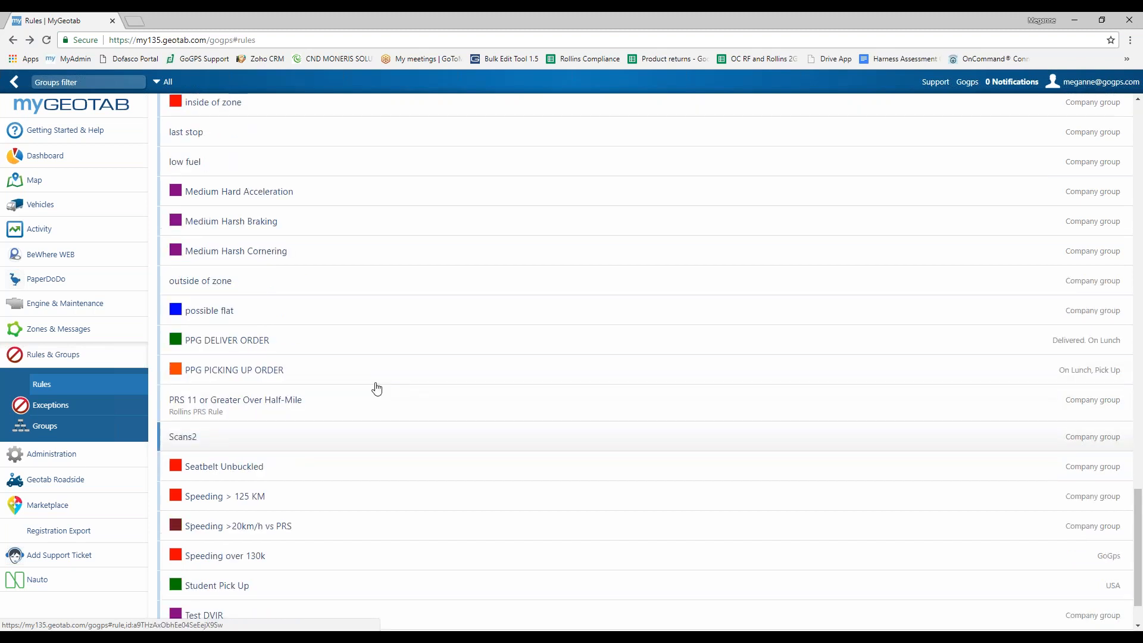
pyautogui.scroll(3, 375, 388)
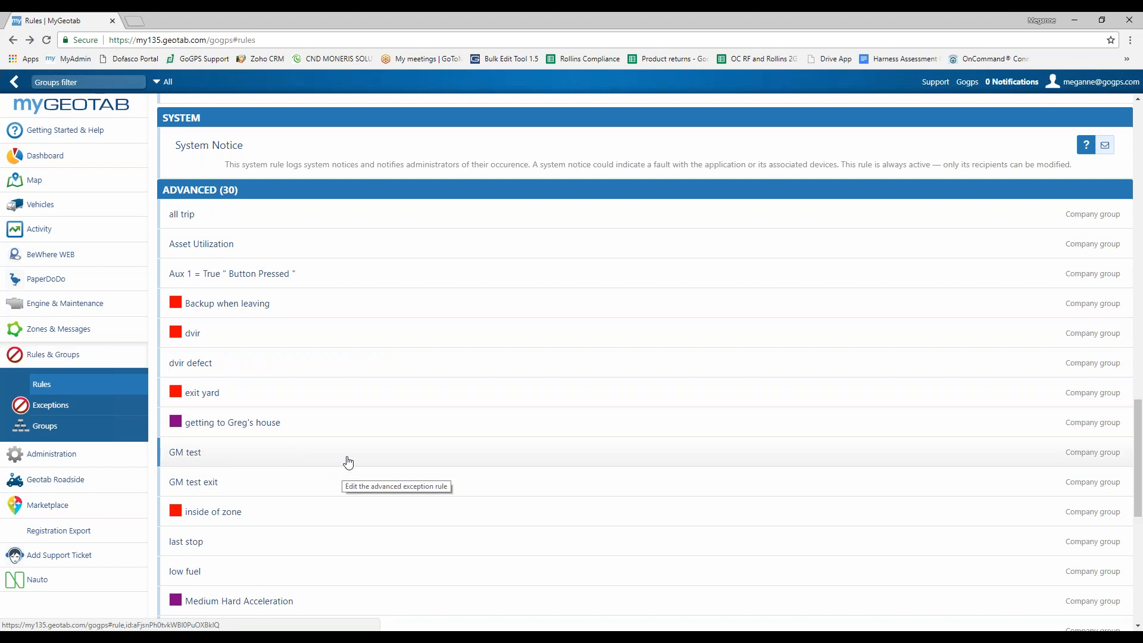
# - Open the work hours linked from the After Hours Usage rule and view the Standard hours schedule
pyautogui.scroll(10, 378, 390)
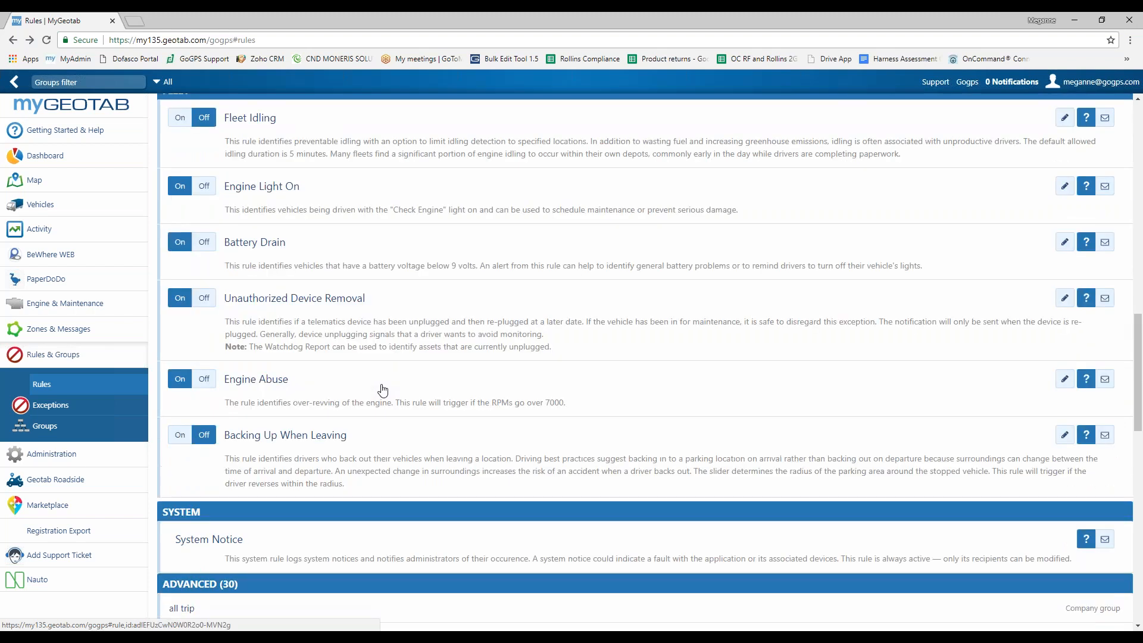
pyautogui.scroll(10, 645, 357)
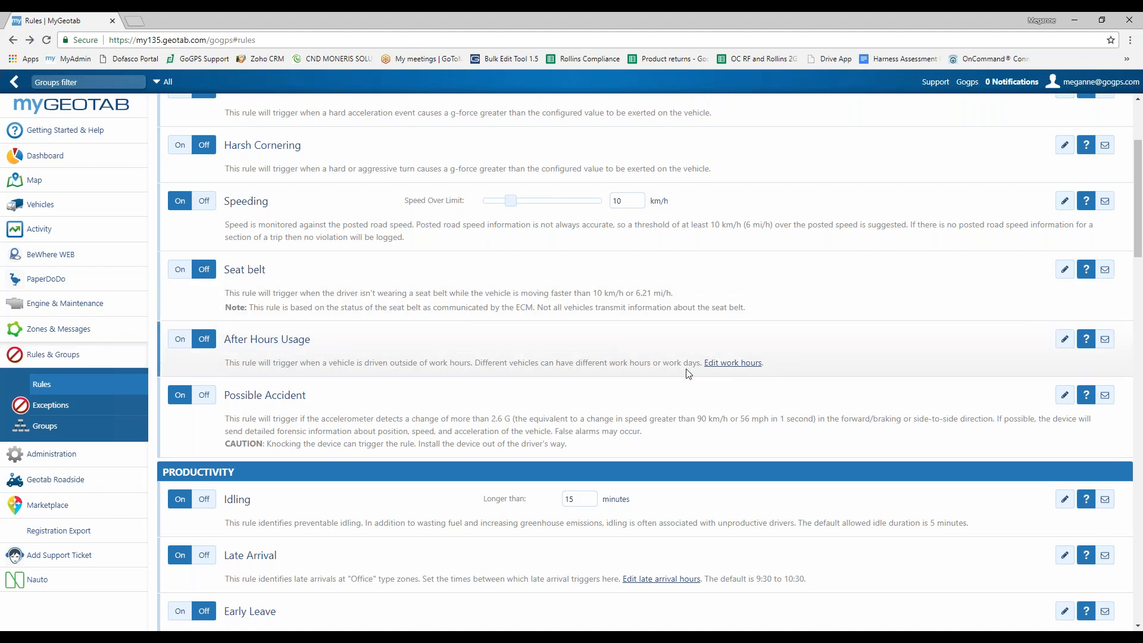
pyautogui.click(718, 363)
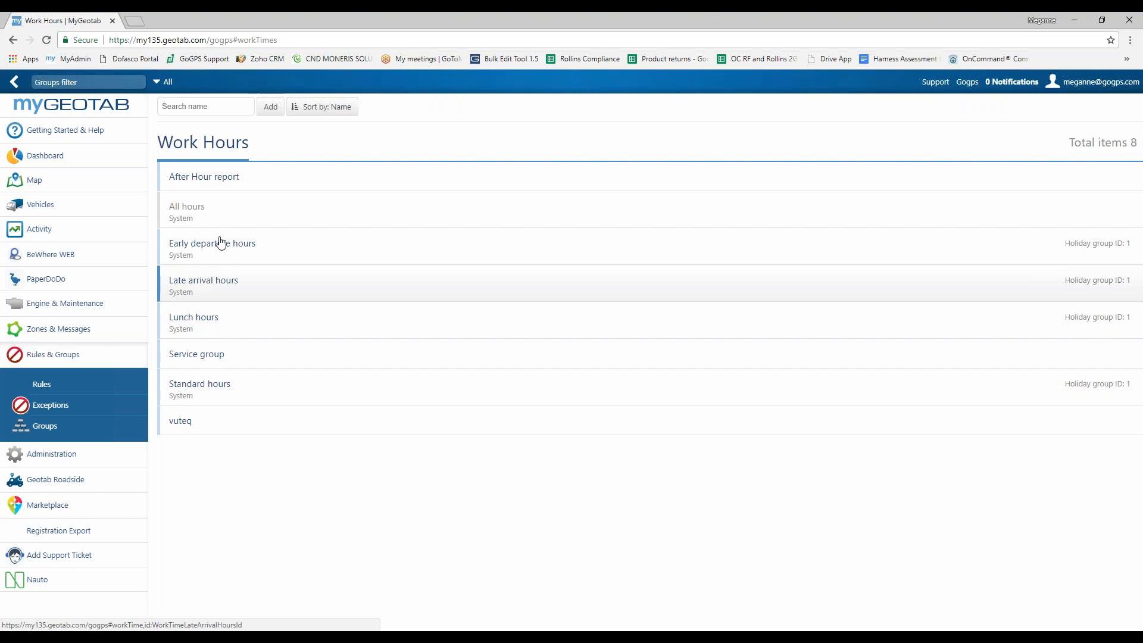
pyautogui.click(218, 385)
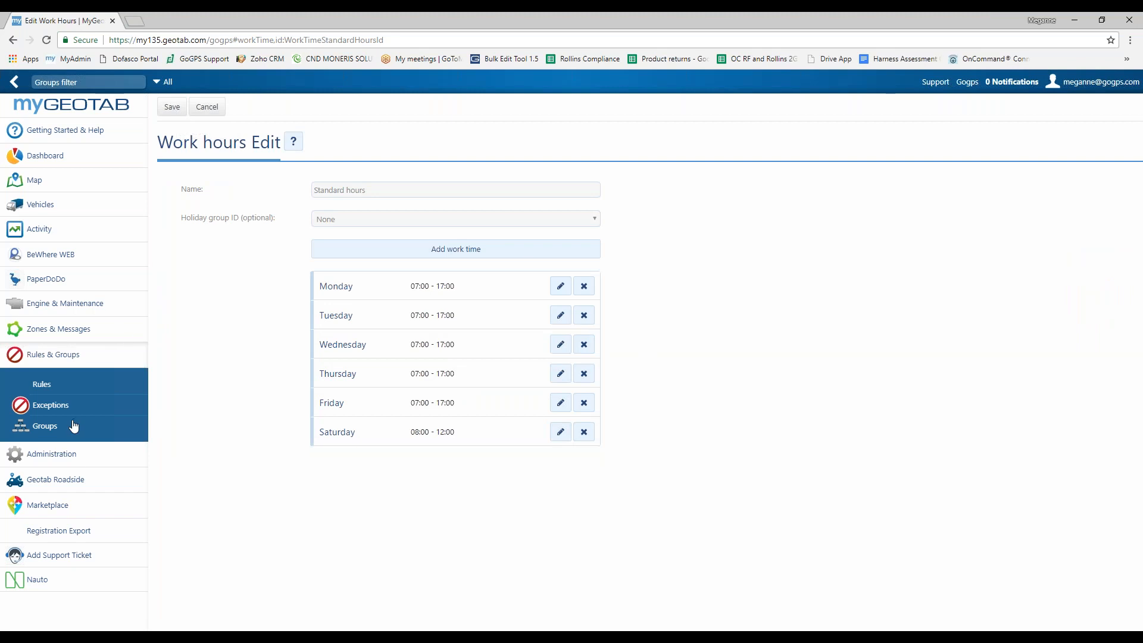
# - Return from the work hours to the rules list and review the After Hours Usage and Possible Accident safety rules
pyautogui.click(13, 40)
pyautogui.click(13, 40)
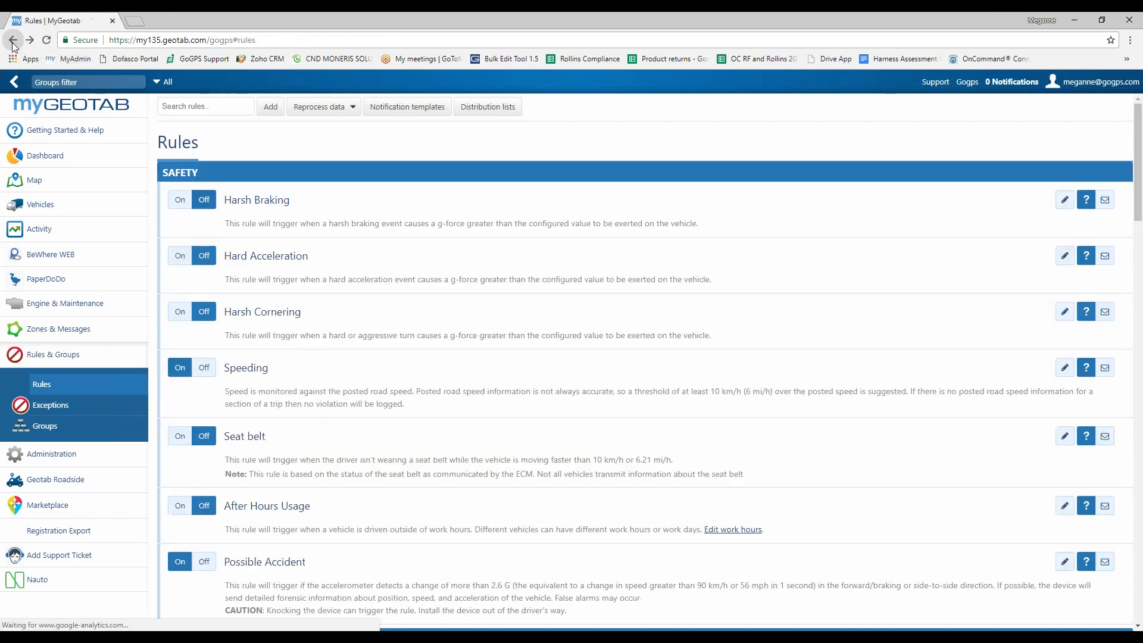
pyautogui.scroll(-3, 748, 365)
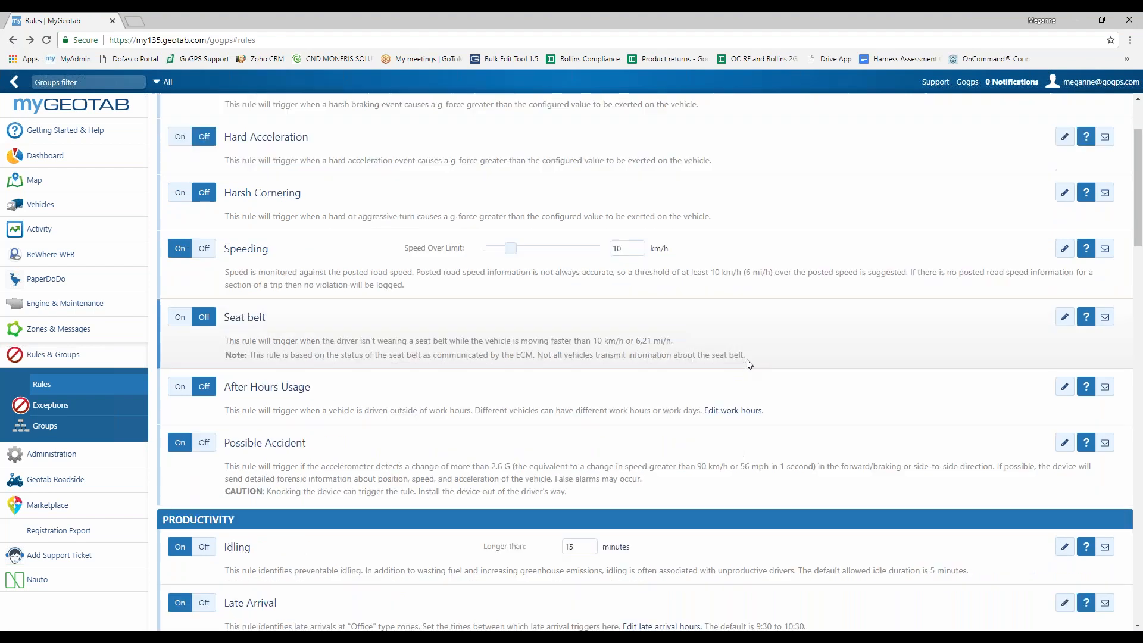
pyautogui.scroll(-1, 311, 373)
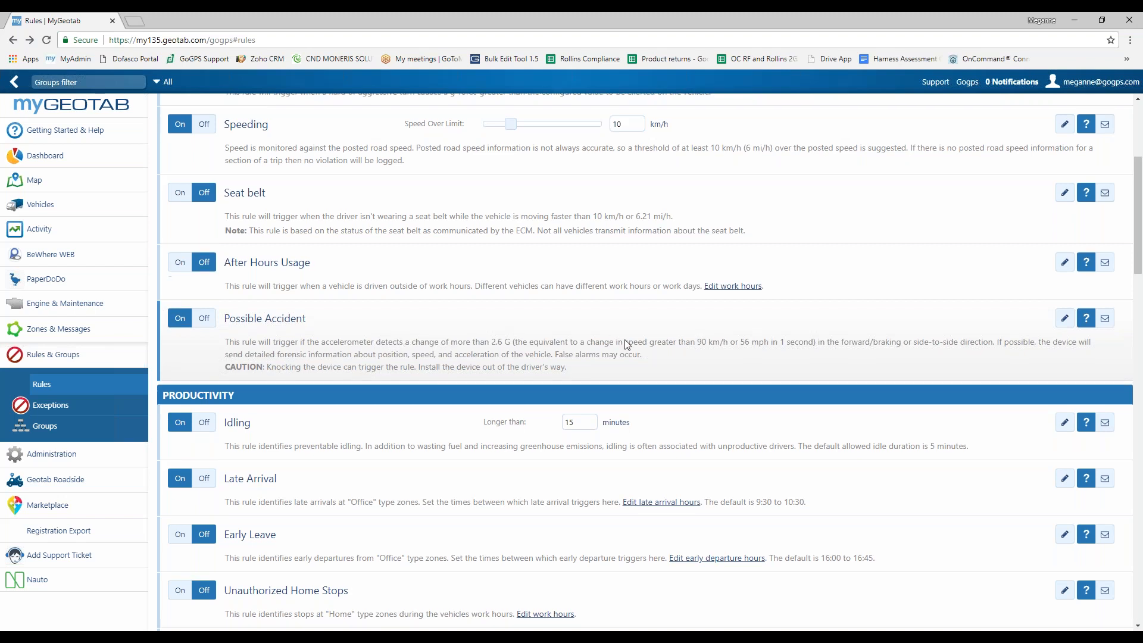
# - Find the Idling rule among the productivity rules and select its "Longer than" duration for editing
pyautogui.scroll(-2, 655, 339)
pyautogui.scroll(-3, 663, 336)
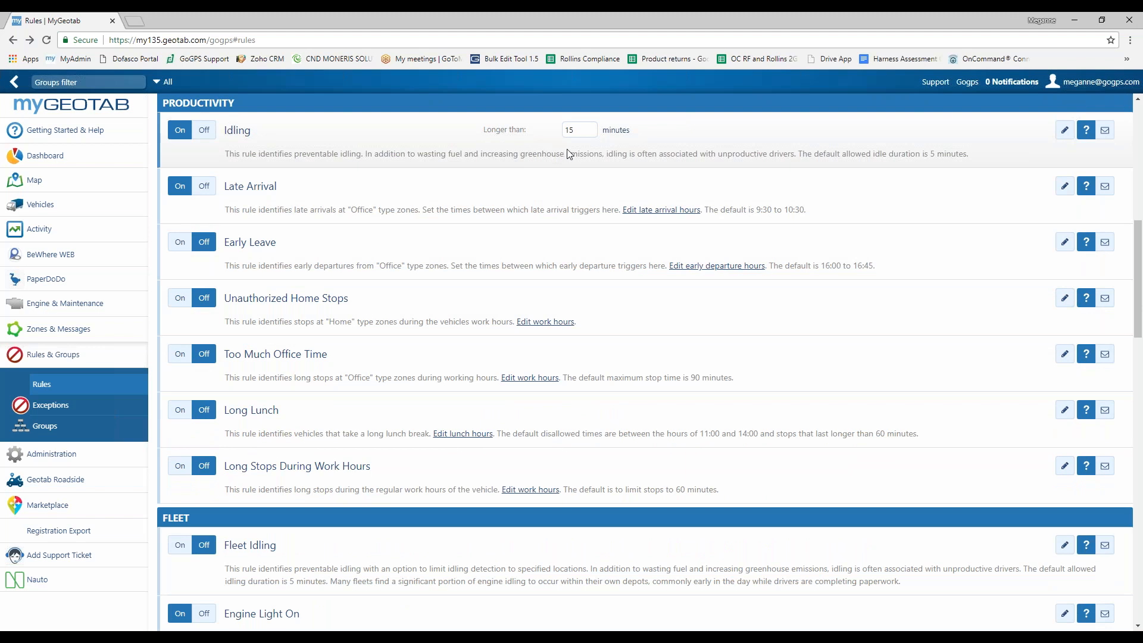
pyautogui.moveTo(586, 129); pyautogui.dragTo(563, 131)
pyautogui.click(701, 131)
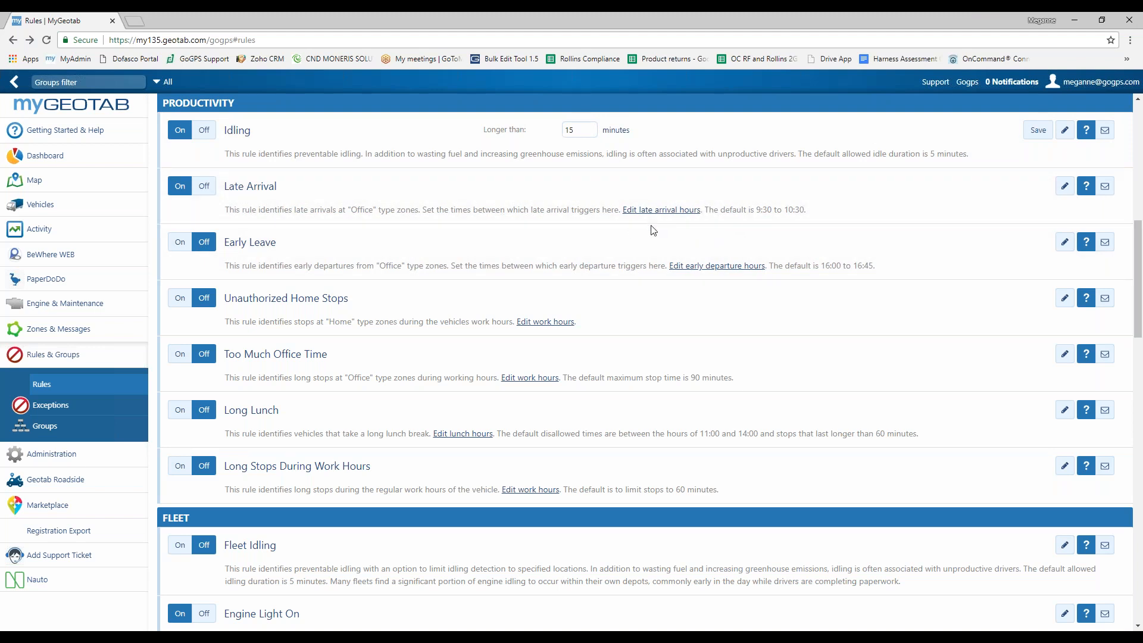
# - Review the remaining productivity rules, from Late Arrival and Early Leave through Long Lunch and Long Stops During Work Hours
pyautogui.scroll(-1, 509, 237)
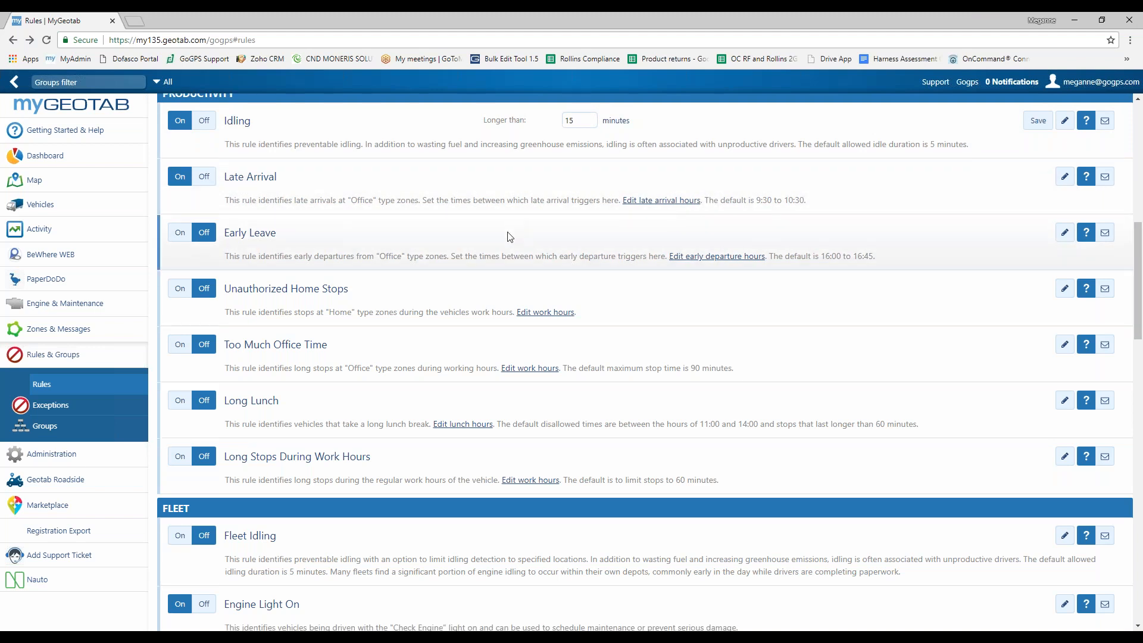
pyautogui.scroll(-2, 509, 236)
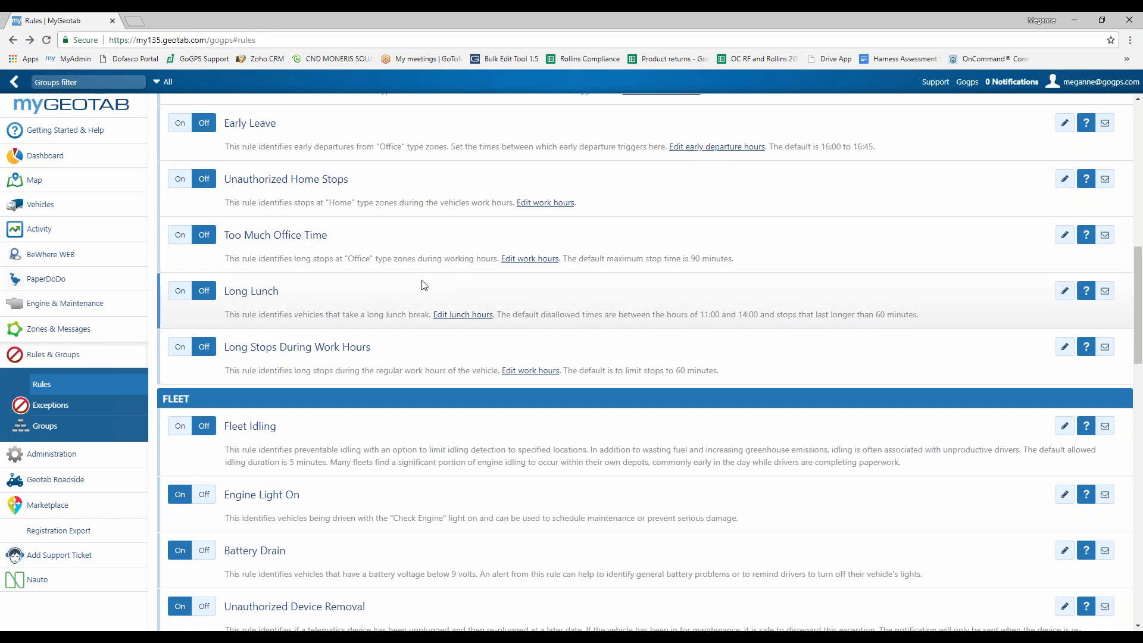
pyautogui.scroll(-1, 367, 294)
pyautogui.scroll(-1, 367, 294)
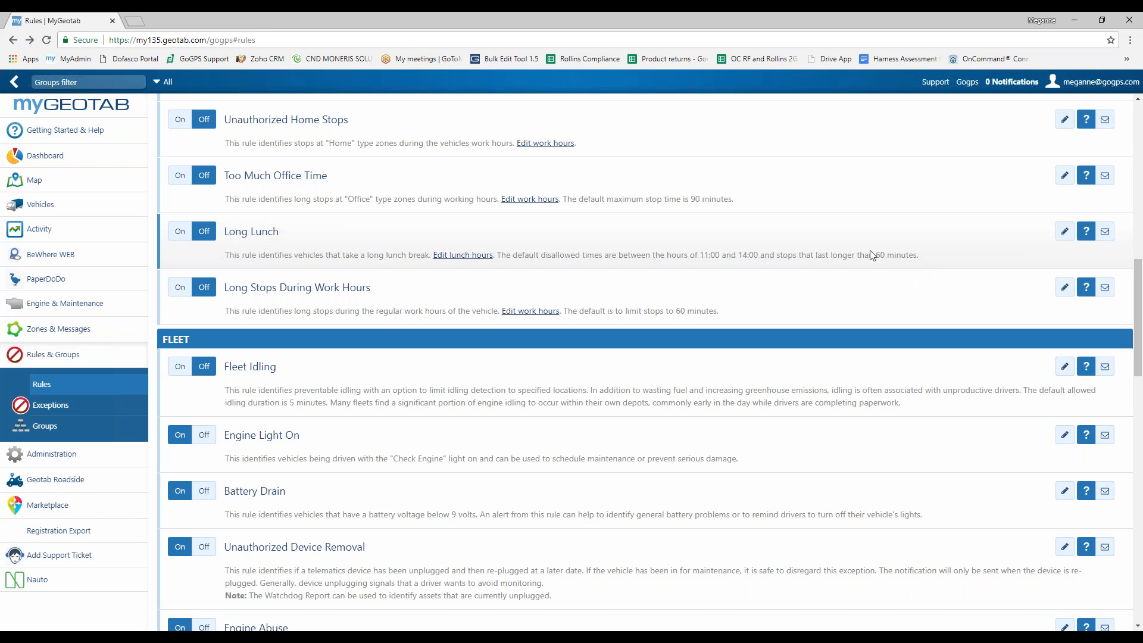
# - Examine the fleet rules, including Engine Light On, Battery Drain, Unauthorized Device Removal, Engine Abuse and Backing Up When Leaving
pyautogui.scroll(-1, 550, 351)
pyautogui.scroll(-1, 548, 350)
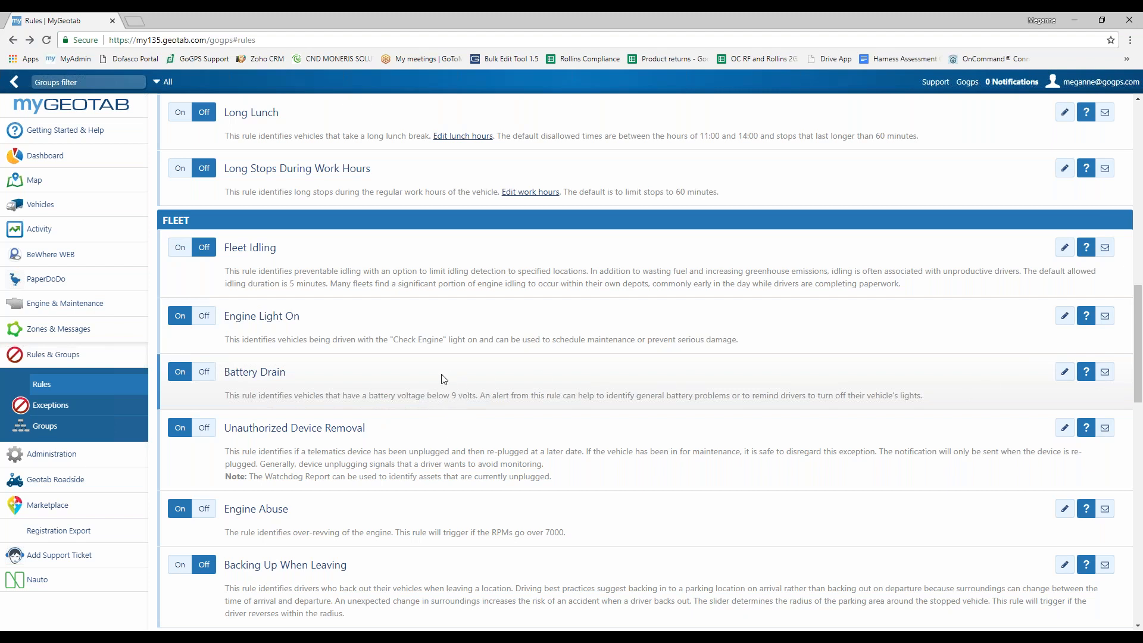
pyautogui.scroll(-2, 476, 355)
pyautogui.scroll(-1, 476, 355)
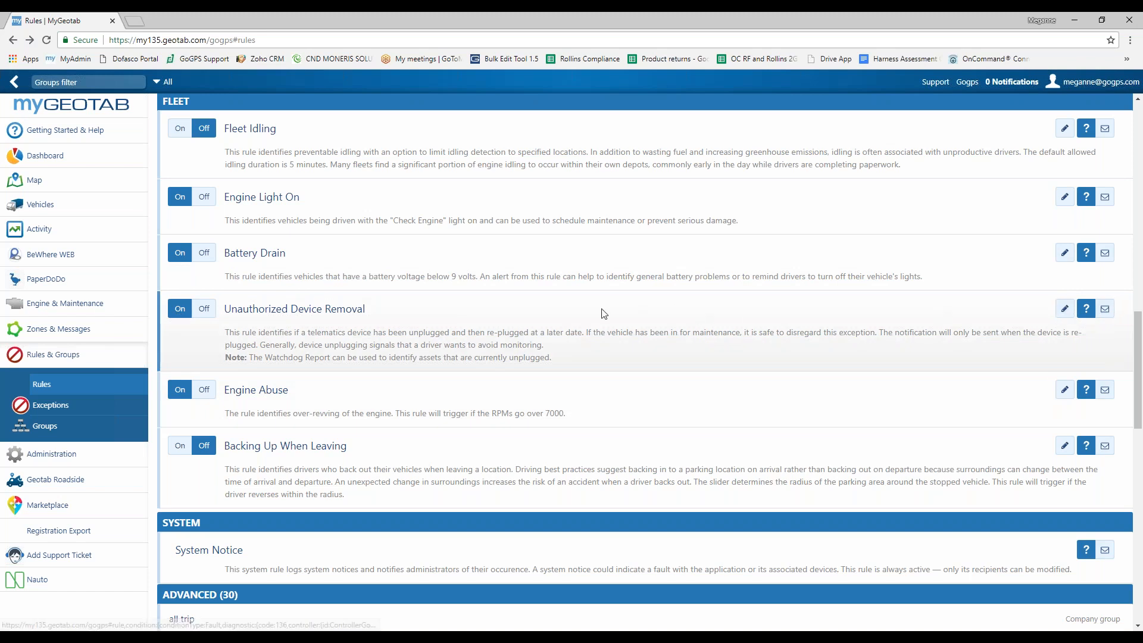
pyautogui.scroll(-1, 565, 326)
pyautogui.scroll(-2, 564, 325)
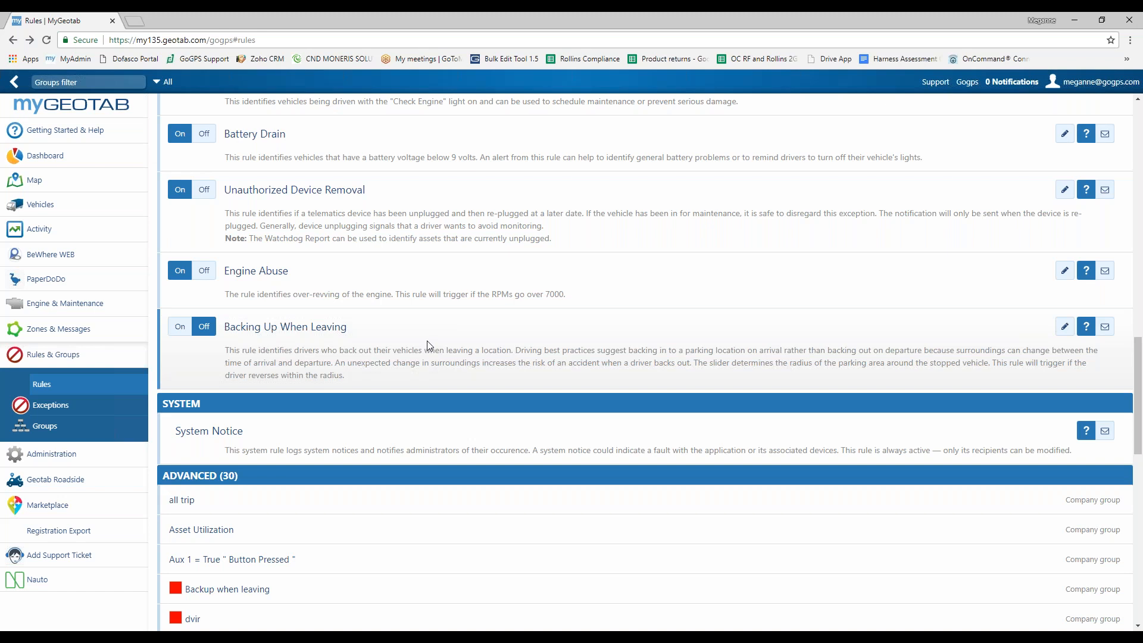
# - Look through the System Notice and the advanced custom rules, and return to the safety rules at the start of the list
pyautogui.scroll(-3, 426, 341)
pyautogui.scroll(-4, 446, 339)
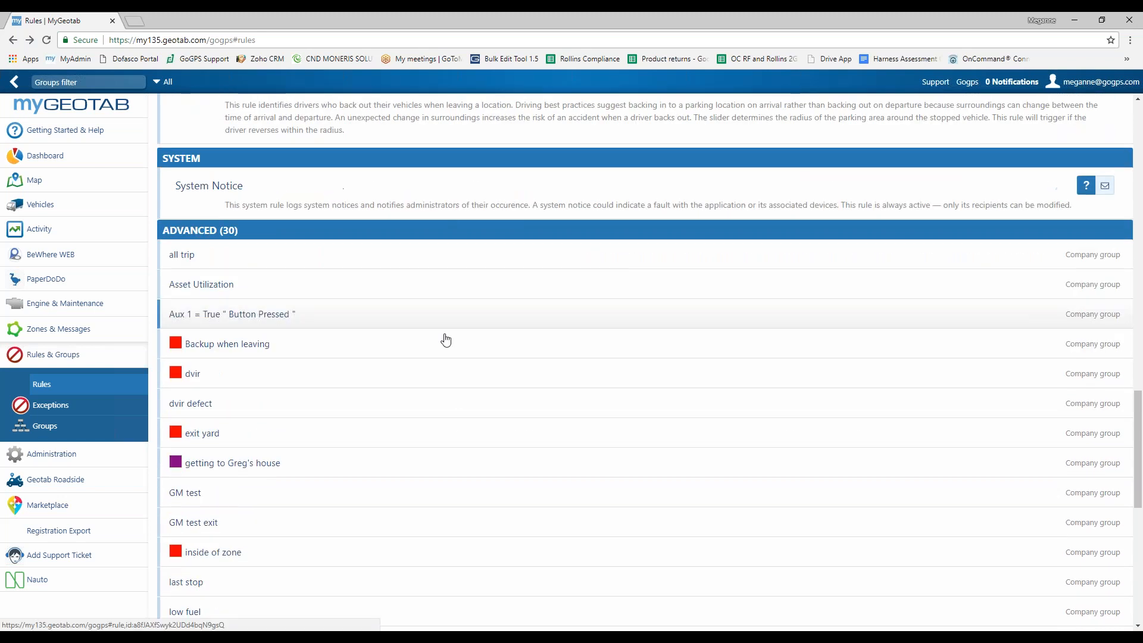
pyautogui.scroll(-1, 445, 339)
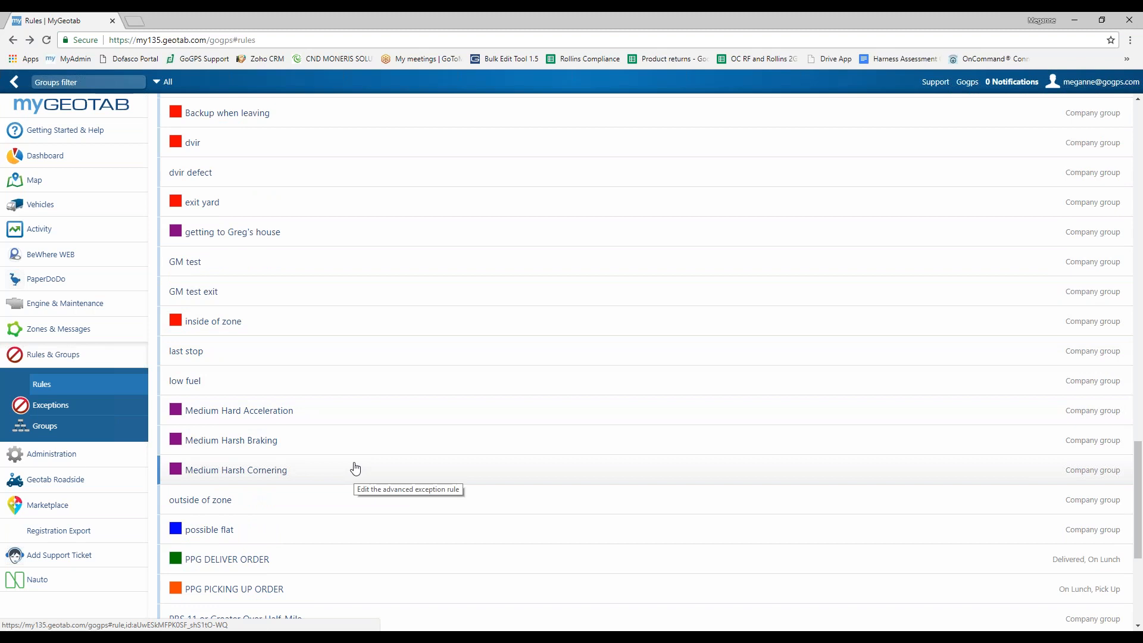
pyautogui.scroll(-1, 360, 464)
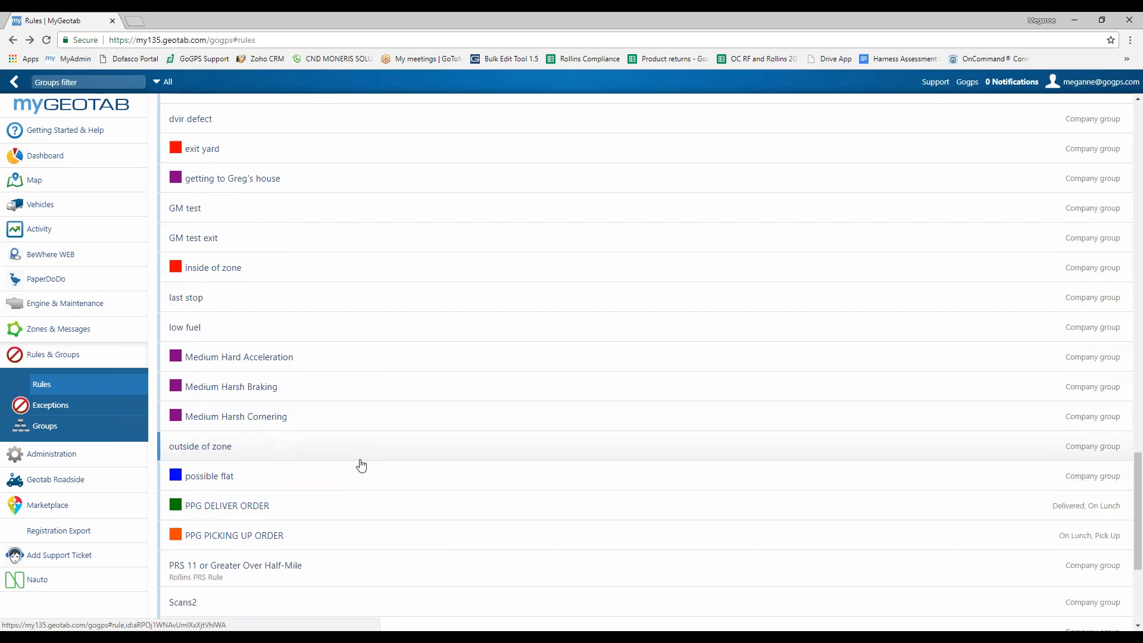
pyautogui.scroll(-3, 367, 468)
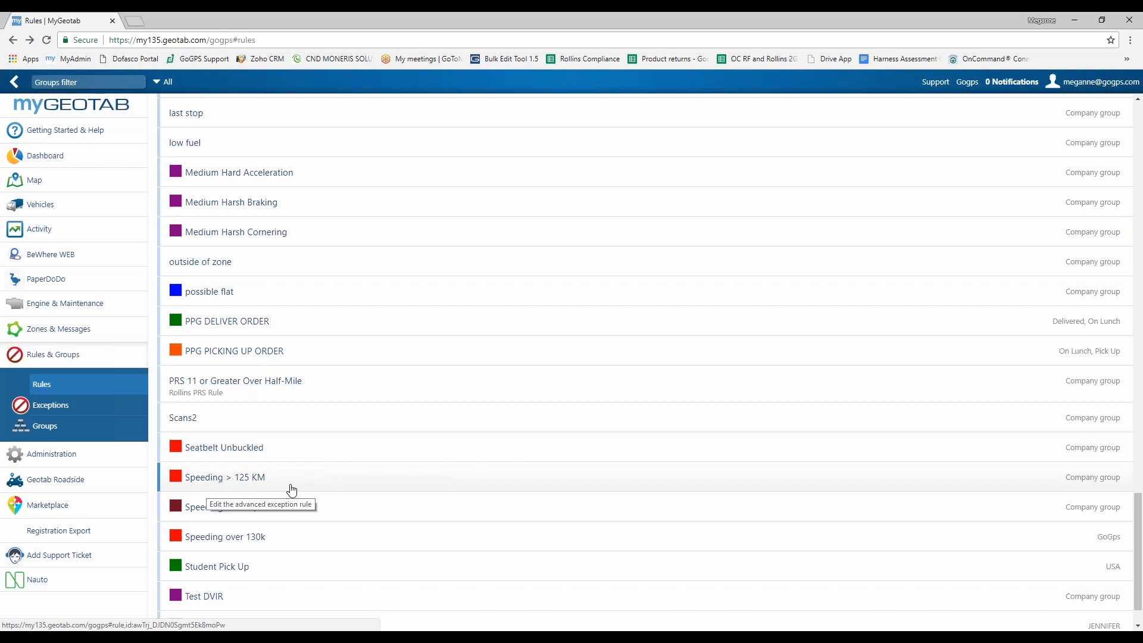
pyautogui.scroll(-1, 429, 491)
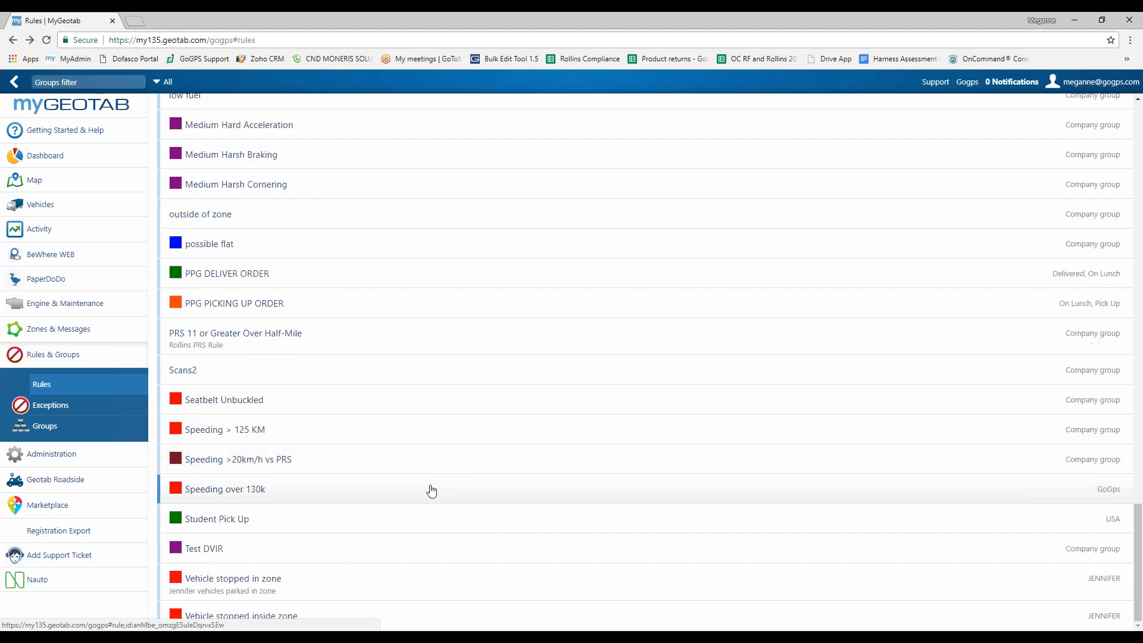
pyautogui.scroll(6, 492, 542)
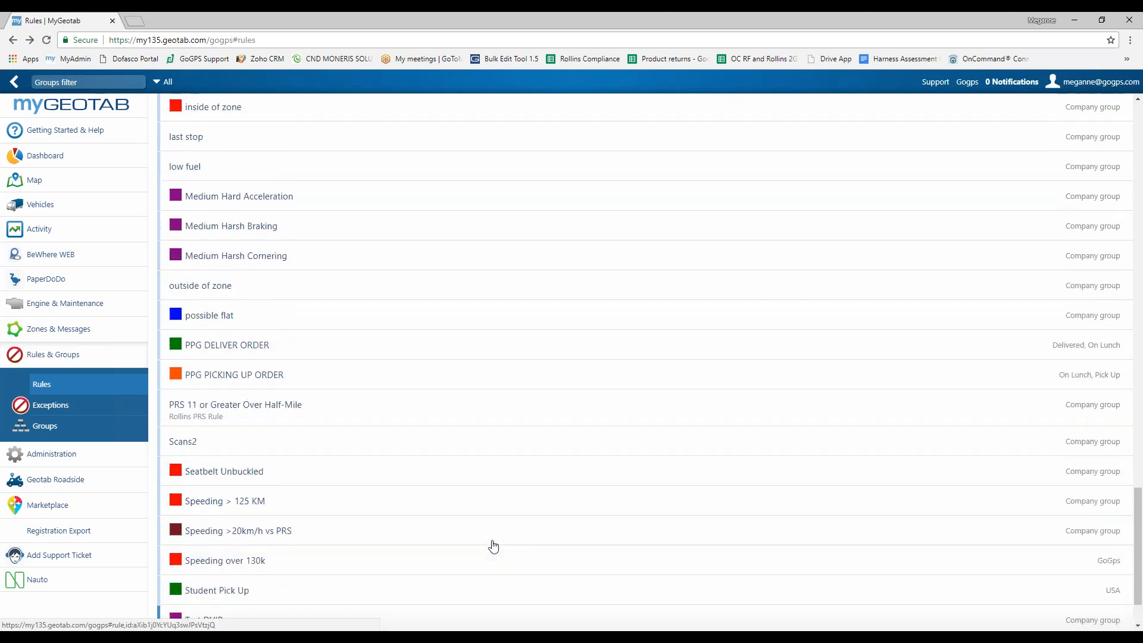
pyautogui.scroll(12, 493, 546)
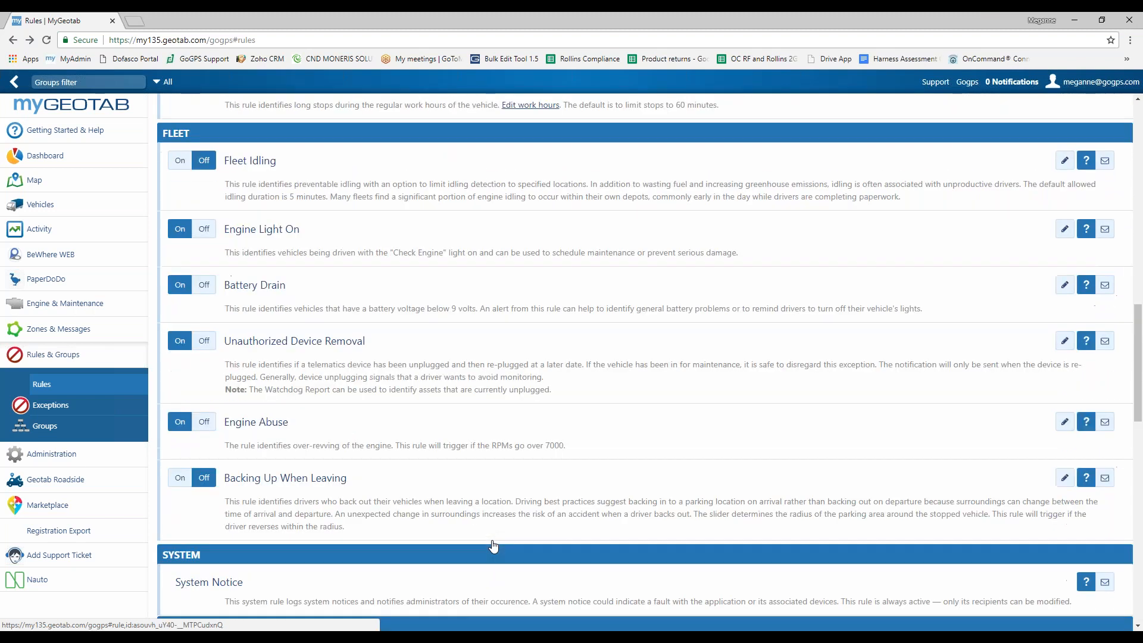
pyautogui.scroll(10, 493, 546)
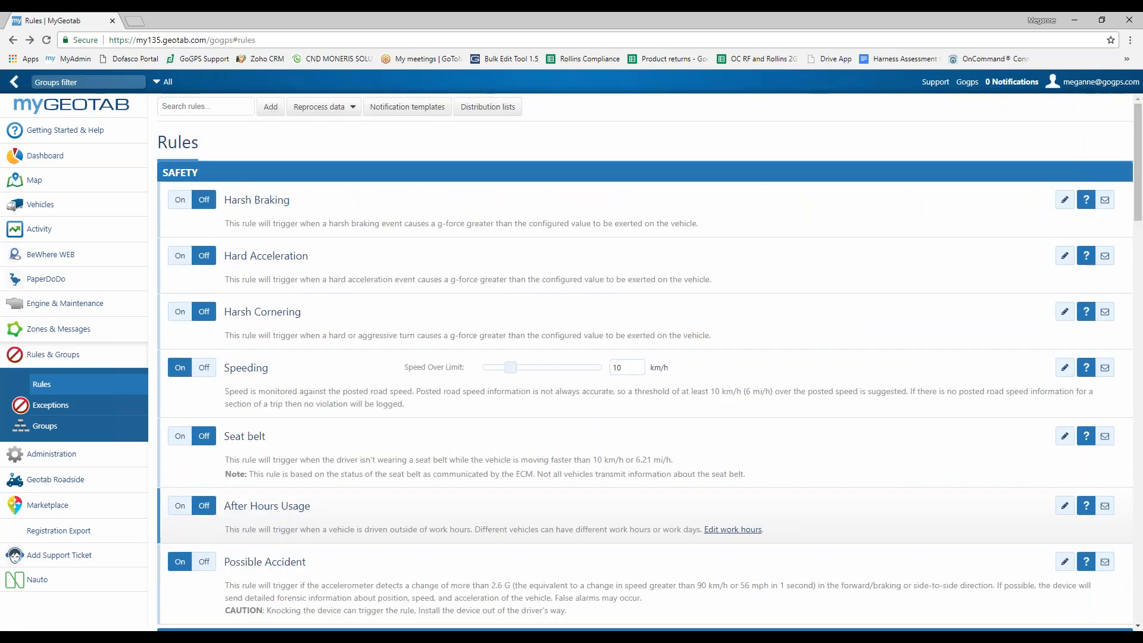